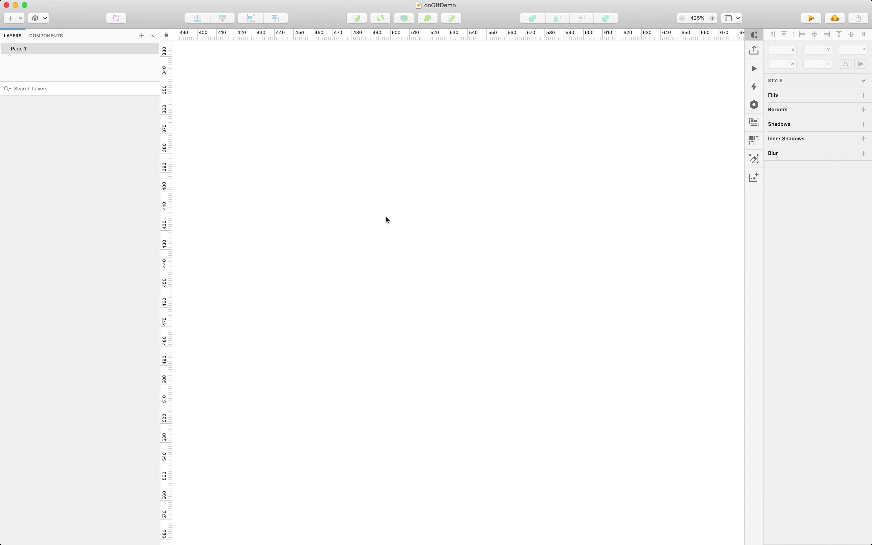
# Draw a new artboard on the empty canvas and size it 120 by 40
pyautogui.press('a')
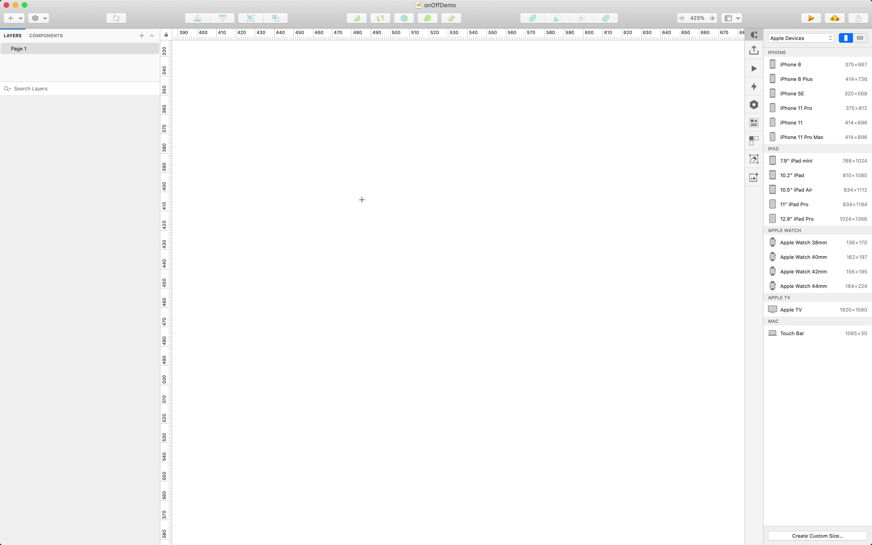
pyautogui.moveTo(363, 199); pyautogui.dragTo(512, 244)
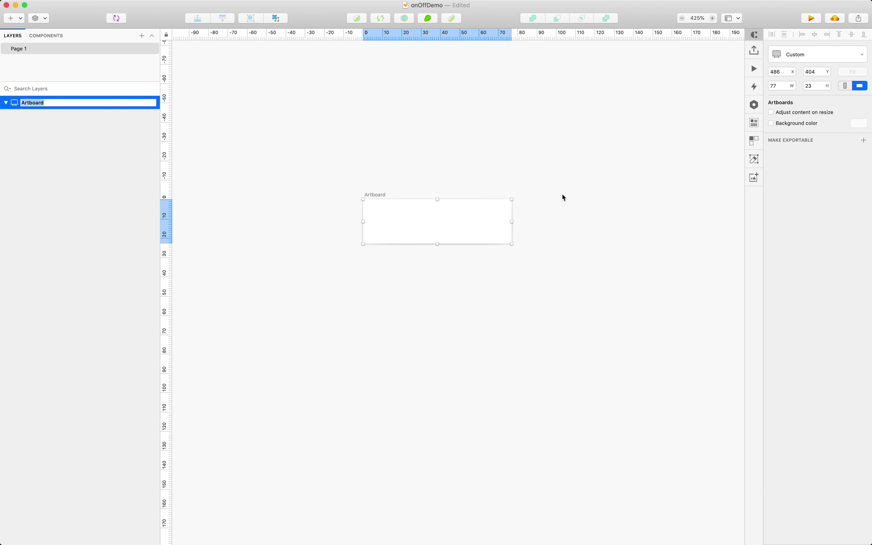
pyautogui.click(790, 85)
pyautogui.write('120')
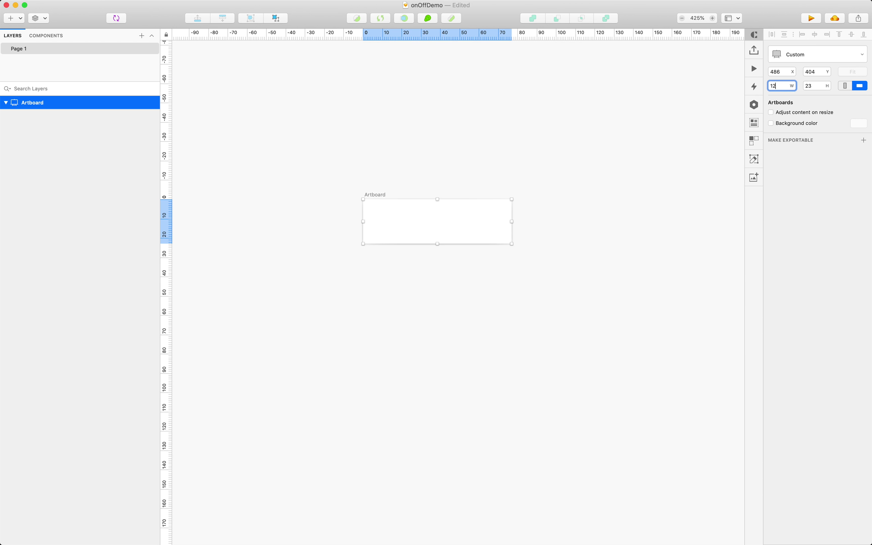
pyautogui.press('Tab')
pyautogui.write('40')
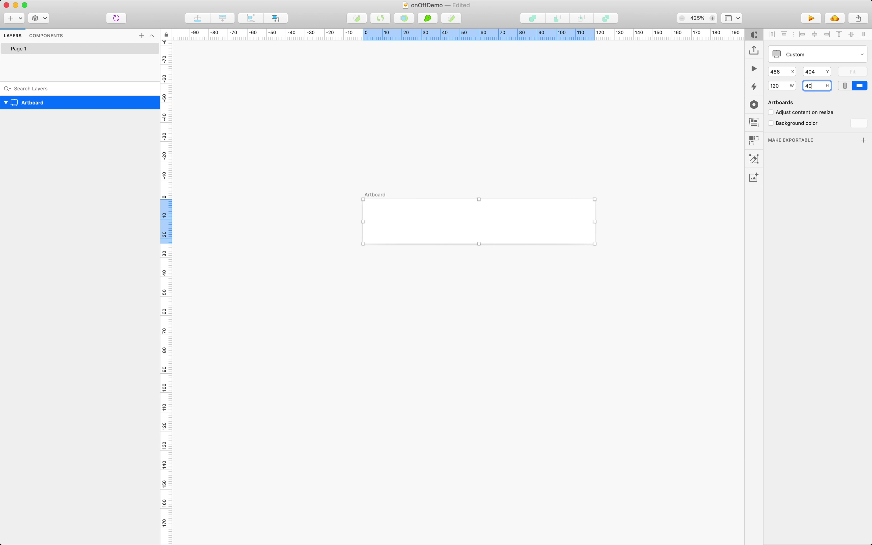
pyautogui.press('Return')
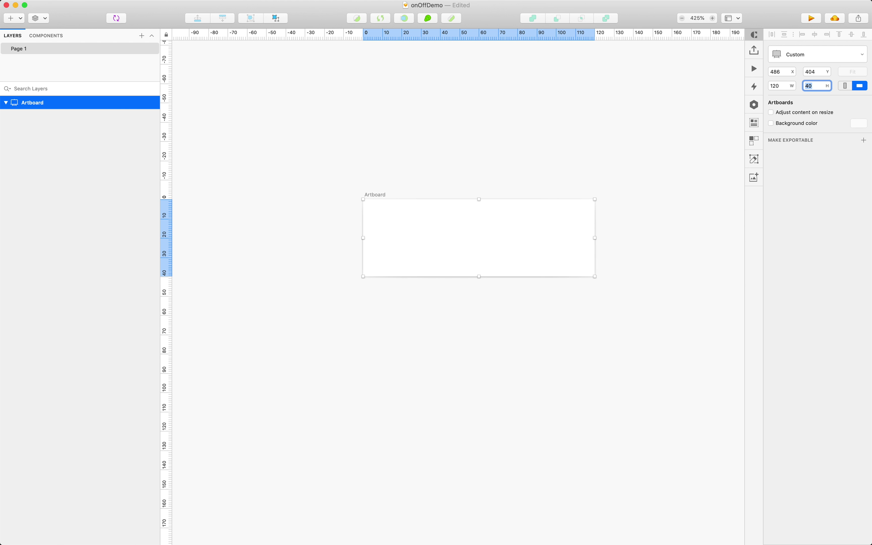
# Resize the artboard to 160 wide by 60 high
pyautogui.press('super+0')
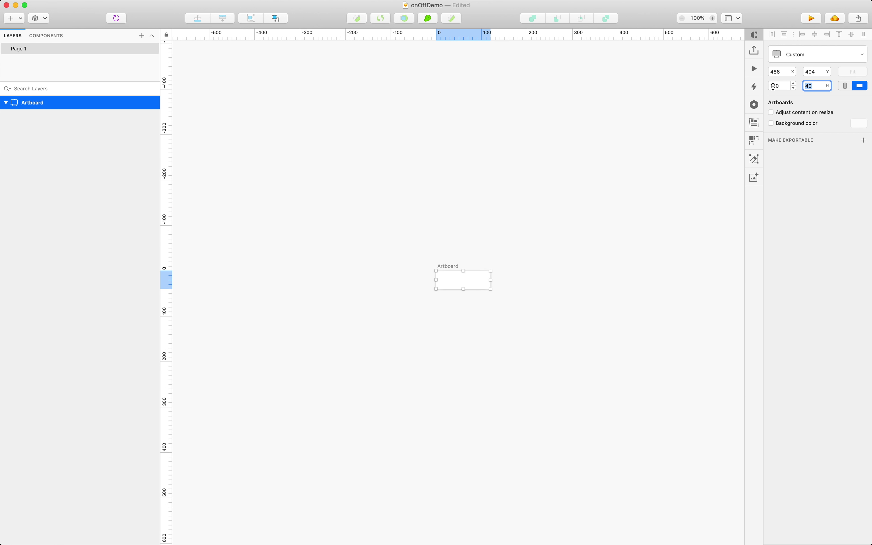
pyautogui.click(782, 85)
pyautogui.write('160')
pyautogui.press('Tab')
pyautogui.write('60')
pyautogui.press('Return')
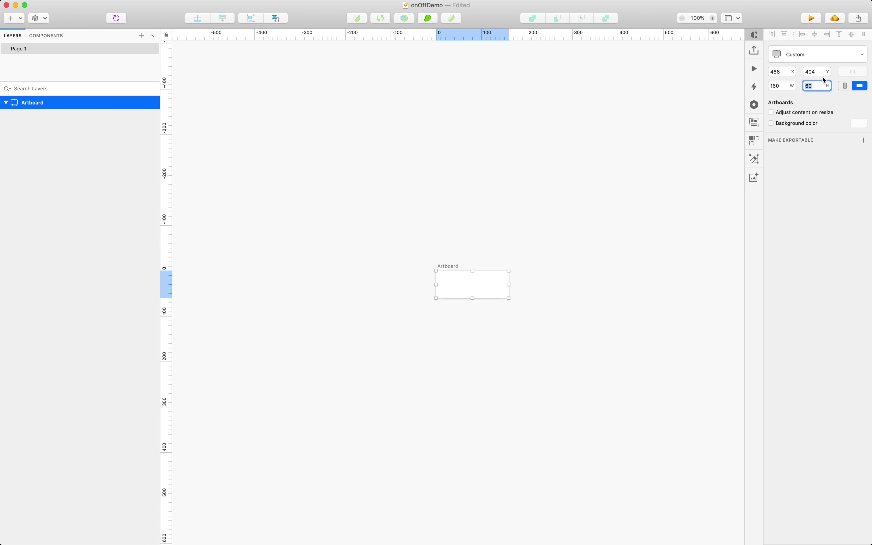
# Enable the artboard's background colour and set it to the flowPink swatch (#FD0178), after briefly trying flowPurple
pyautogui.click(544, 262)
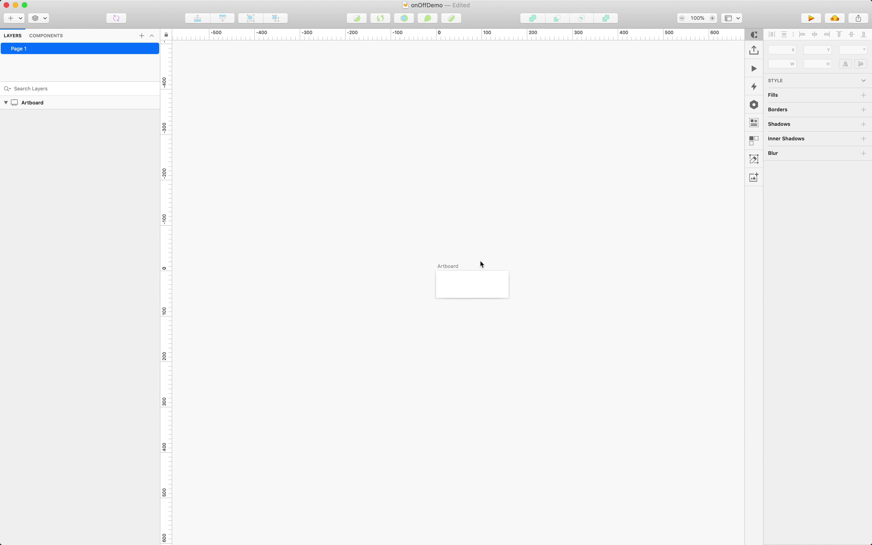
pyautogui.press('super+1')
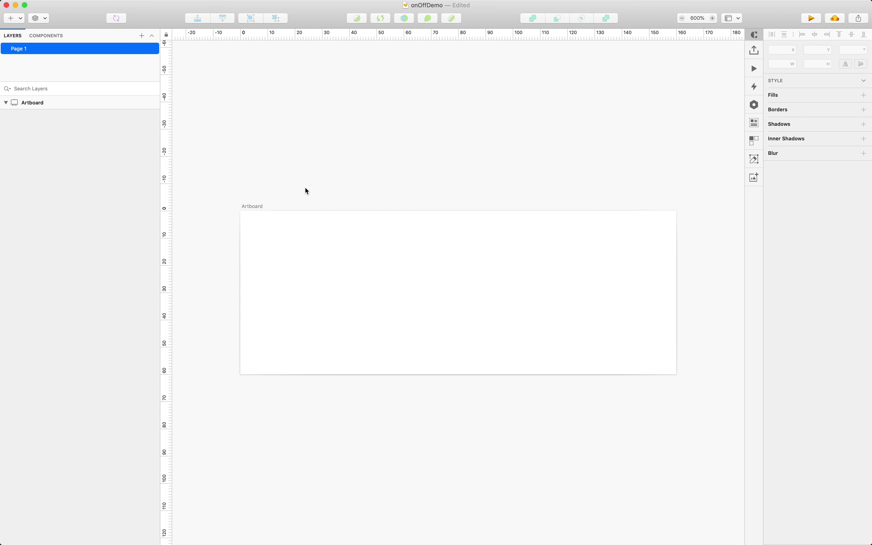
pyautogui.click(255, 207)
pyautogui.click(783, 123)
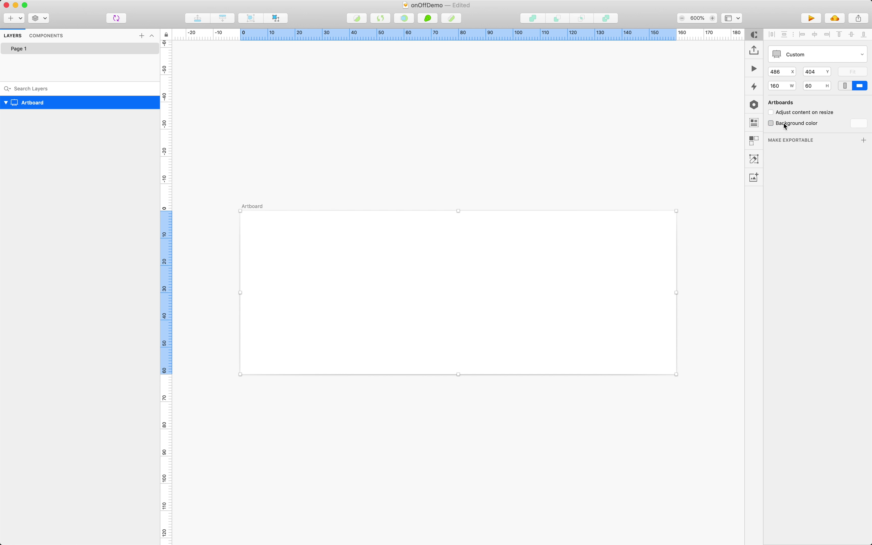
pyautogui.click(862, 124)
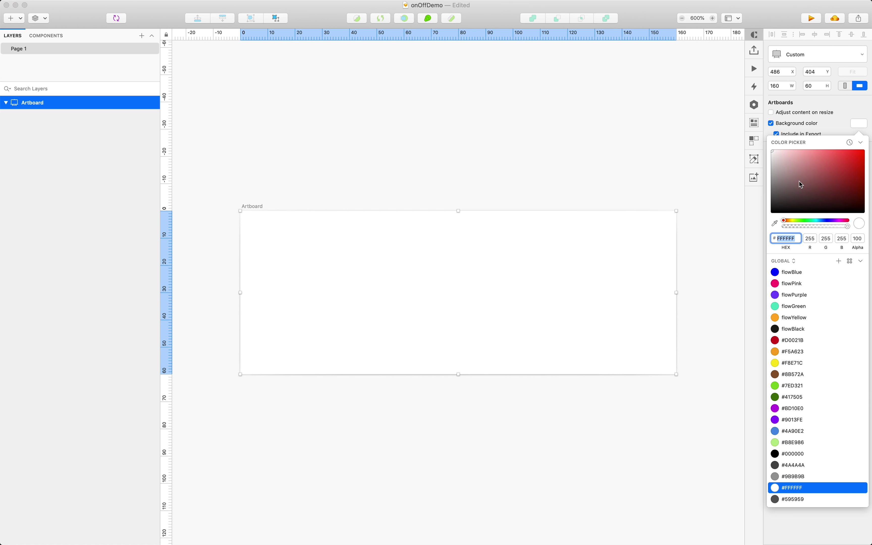
pyautogui.click(790, 289)
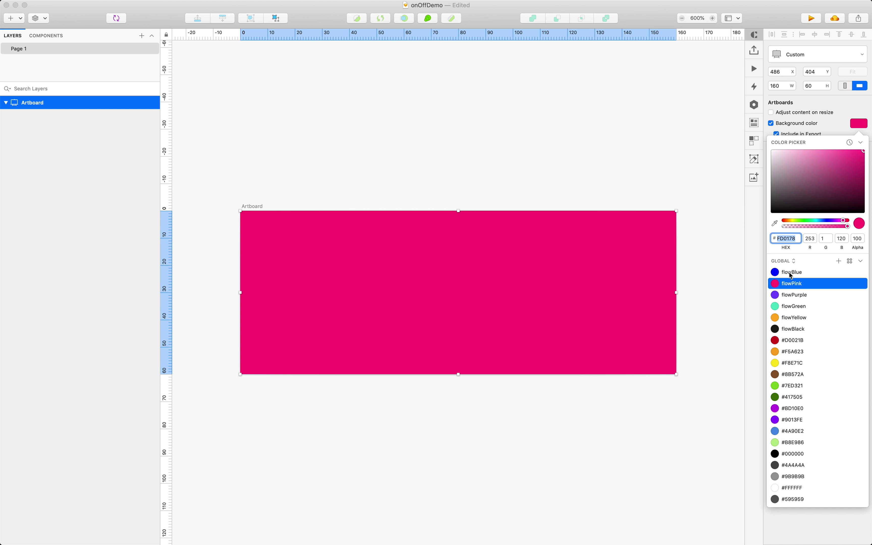
pyautogui.click(792, 295)
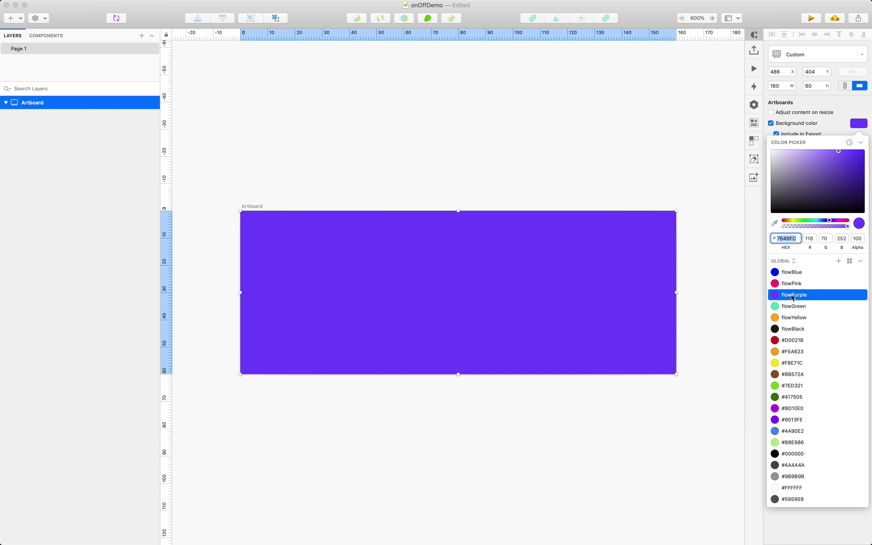
pyautogui.click(795, 285)
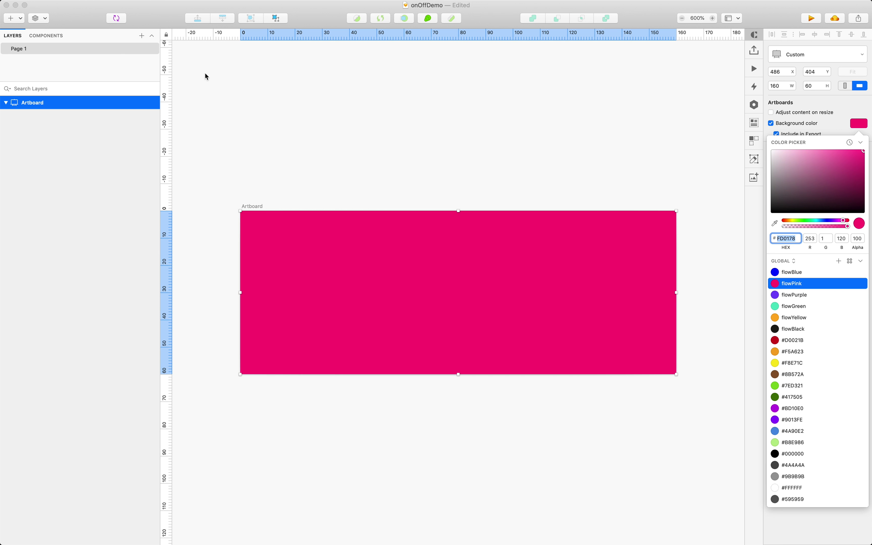
pyautogui.click(254, 109)
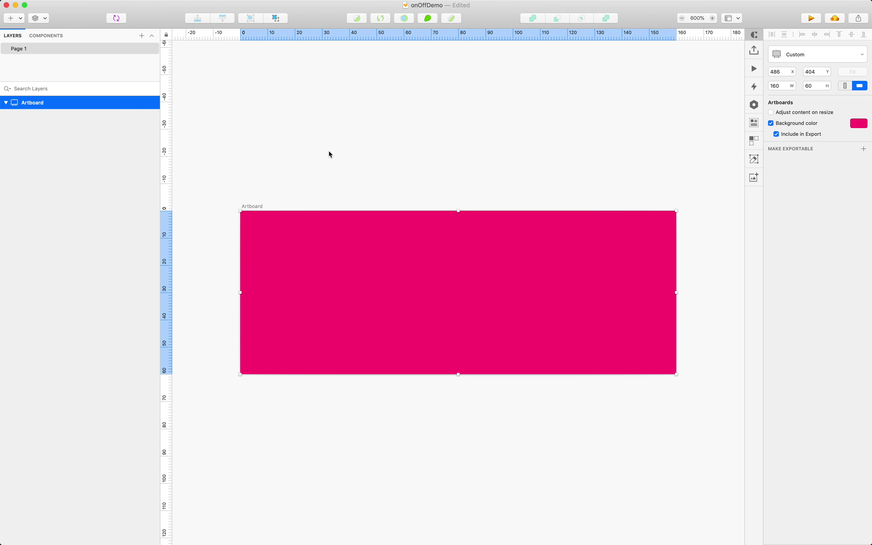
# Add a white 'ON' text layer centred on the artboard
pyautogui.press('t')
pyautogui.click(415, 292)
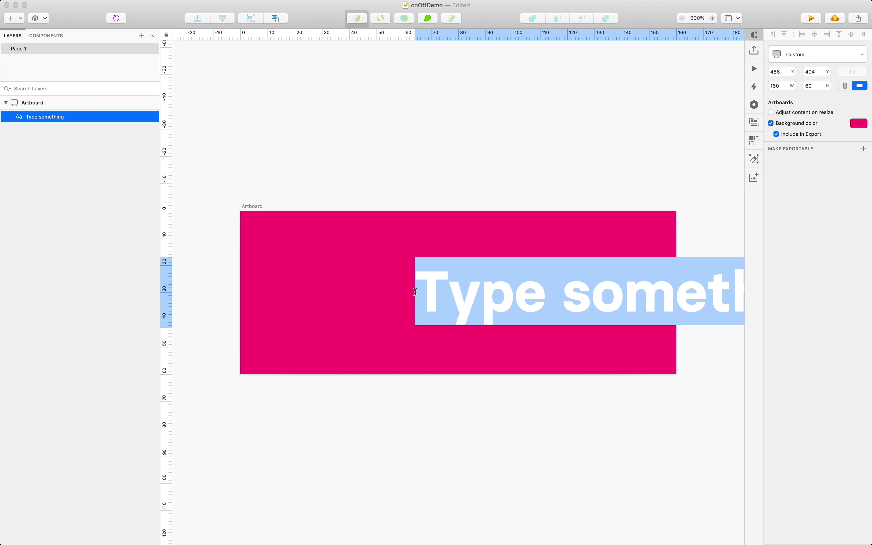
pyautogui.write('ON')
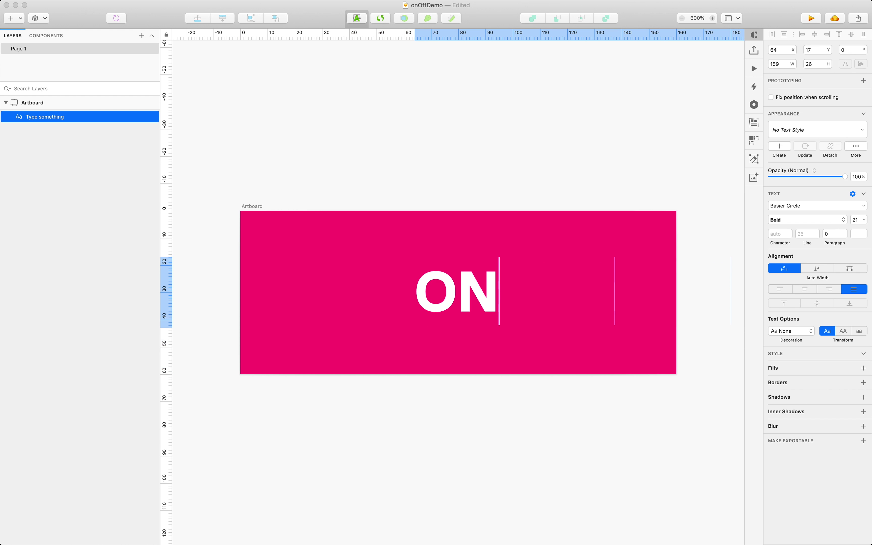
pyautogui.click(433, 154)
pyautogui.moveTo(460, 295); pyautogui.dragTo(470, 291)
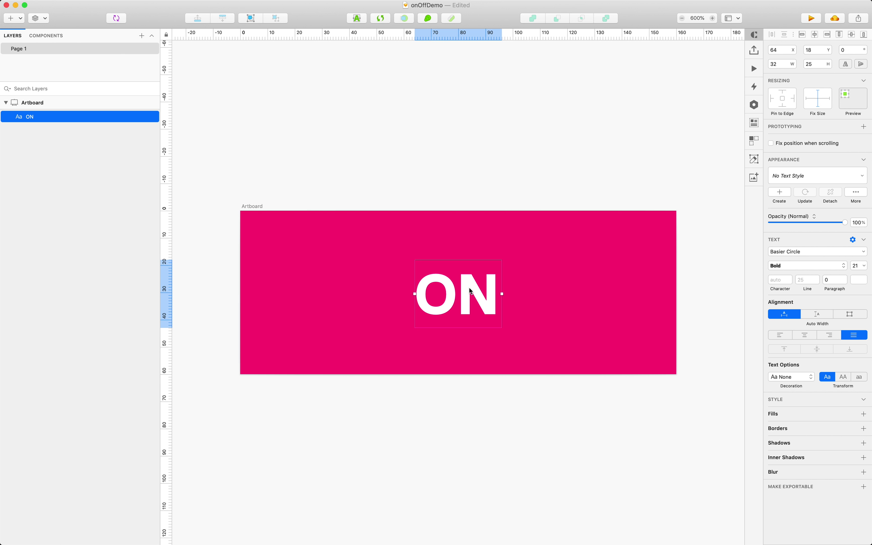
# Duplicate the ON layer, rename the copy OFF and change its text to 'OFF'
pyautogui.press('super+d')
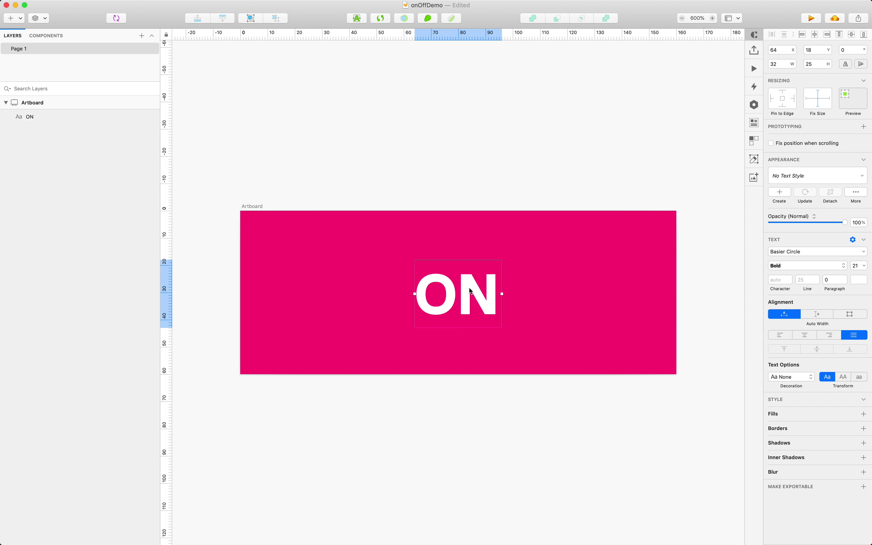
pyautogui.doubleClick(30, 117)
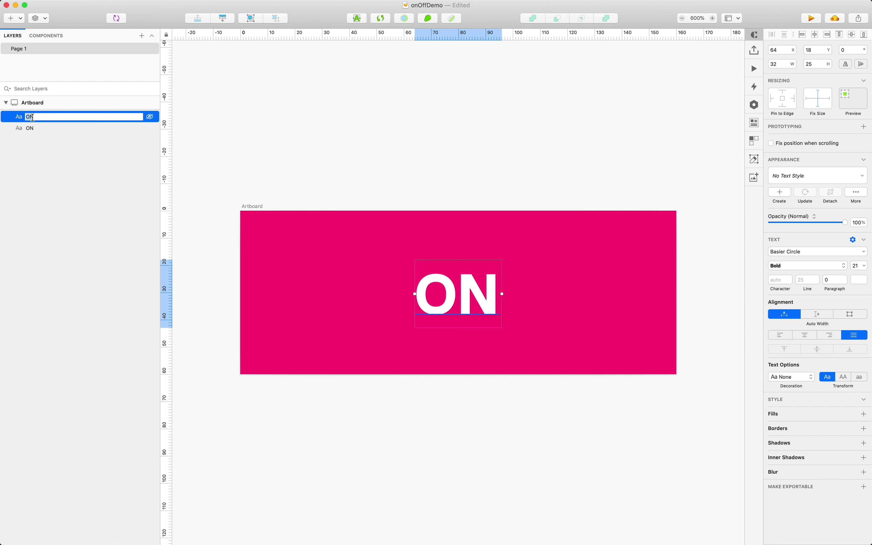
pyautogui.write('OFF')
pyautogui.press('Return')
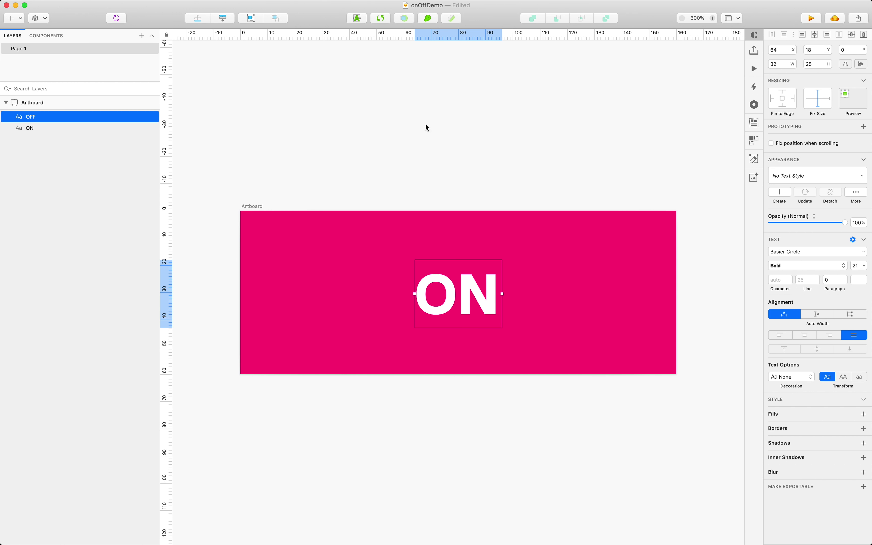
pyautogui.scroll(-1, 397, 164)
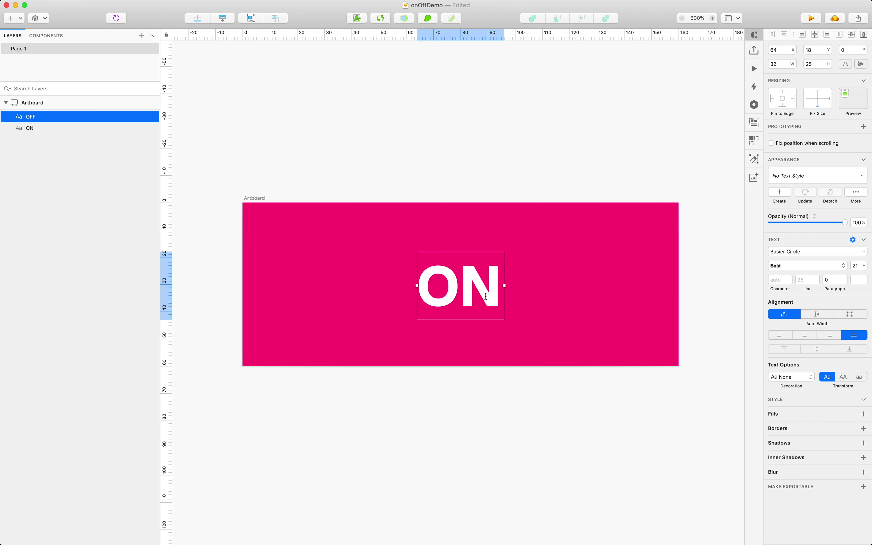
pyautogui.doubleClick(480, 289)
pyautogui.write('OFF')
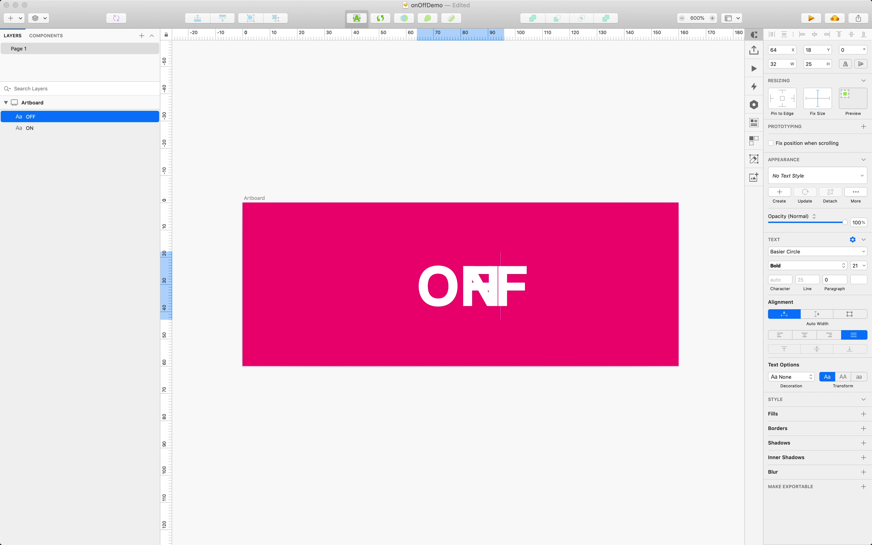
# Select both OFF and ON text layers and convert them to outlines via Help search
pyautogui.click(403, 186)
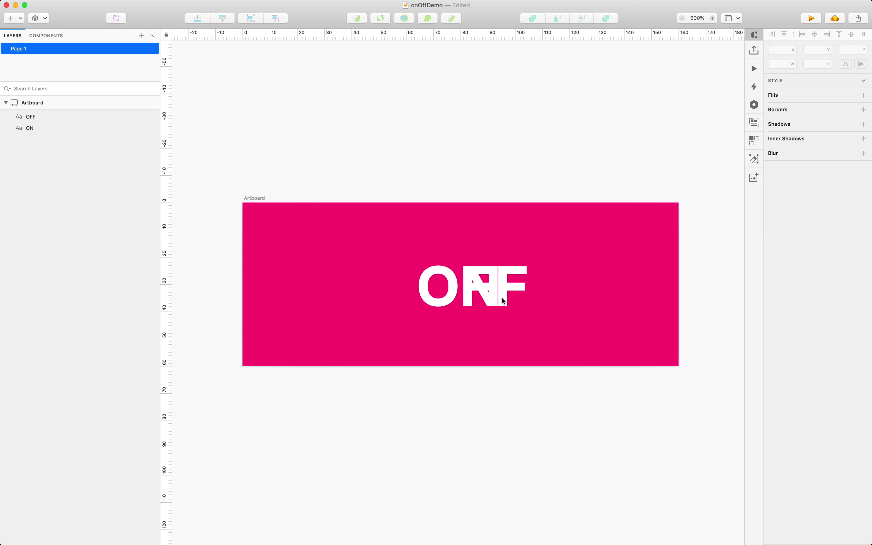
pyautogui.moveTo(544, 143); pyautogui.dragTo(407, 329)
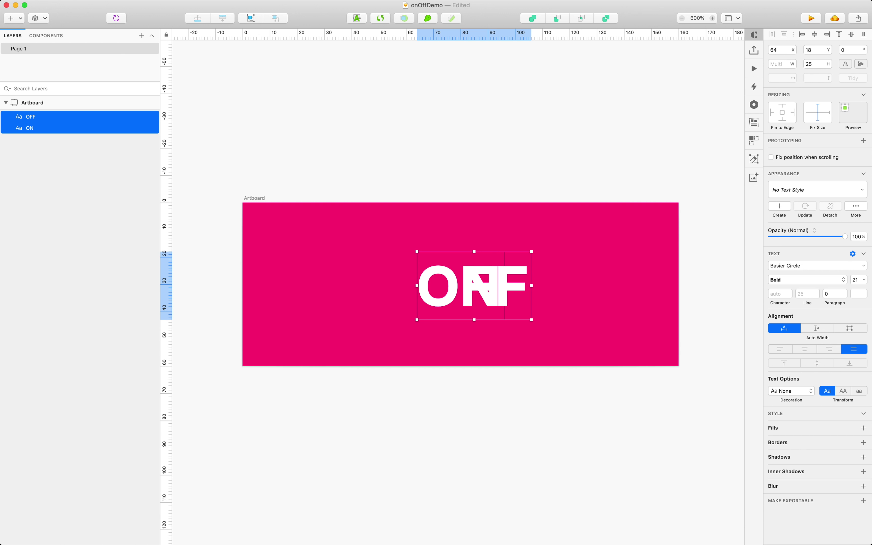
pyautogui.moveTo(433, 1)
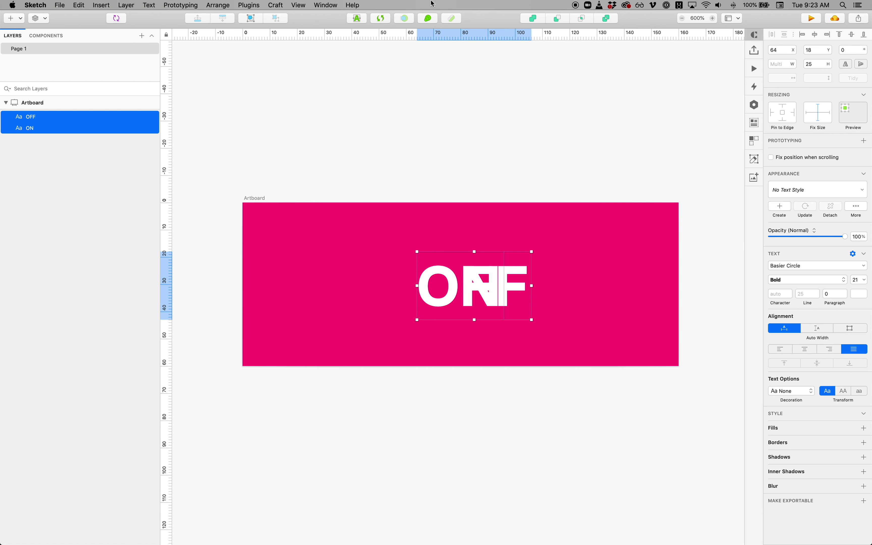
pyautogui.click(353, 5)
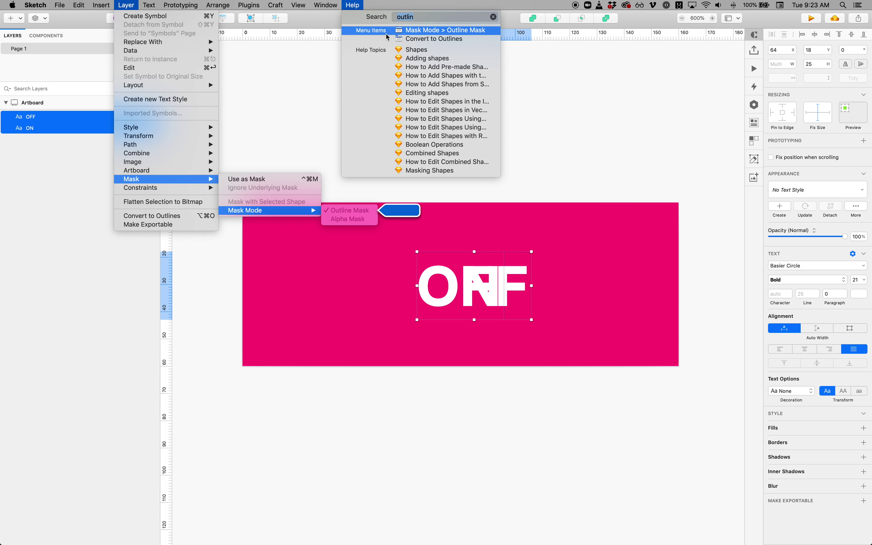
pyautogui.click(376, 39)
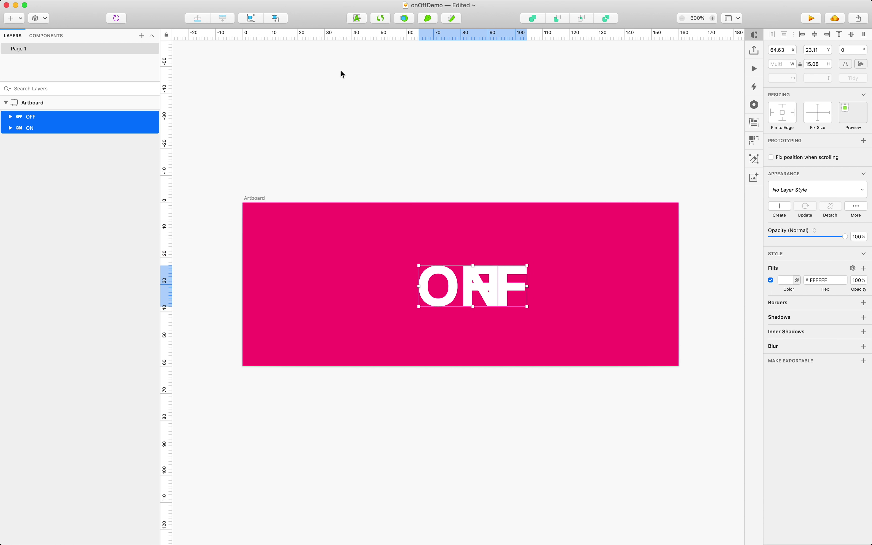
# Shift the outlined labels slightly up and left, then deselect them
pyautogui.click(149, 129)
pyautogui.moveTo(467, 292); pyautogui.dragTo(458, 292)
pyautogui.click(482, 140)
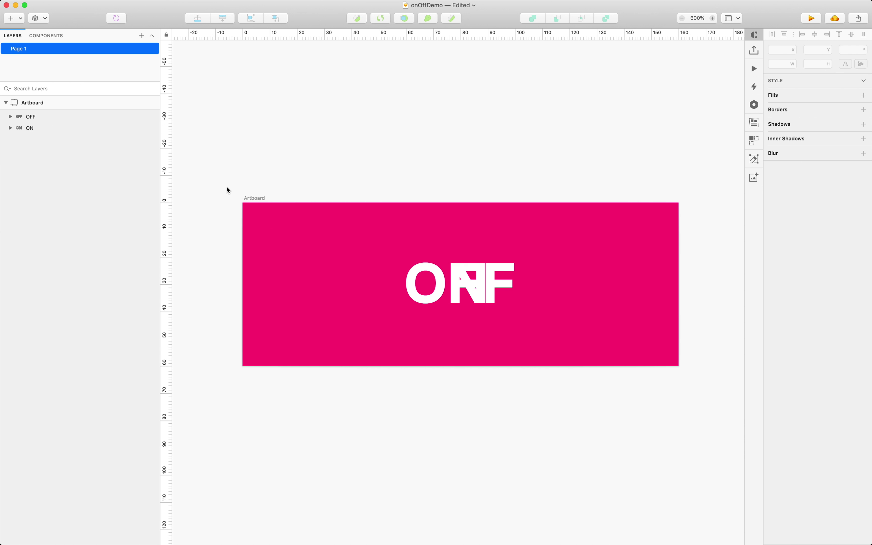
# Draw a rectangle covering the whole artboard, undoing an accidental second artboard
pyautogui.press('a')
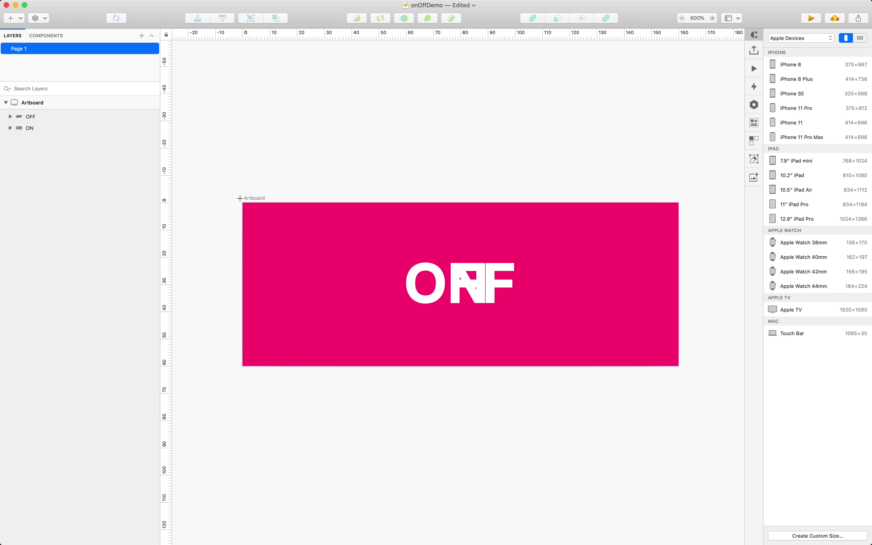
pyautogui.moveTo(242, 199); pyautogui.dragTo(680, 369)
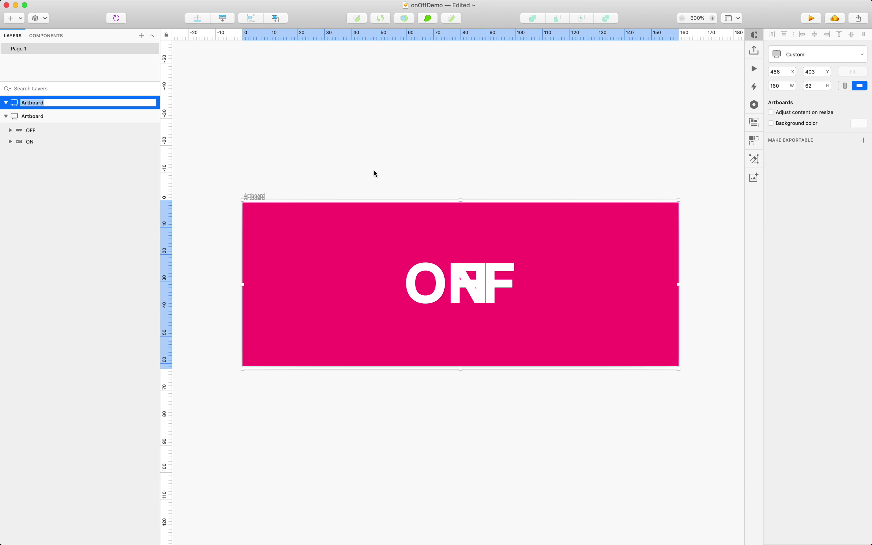
pyautogui.click(331, 172)
pyautogui.press('cmd+z')
pyautogui.press('a')
pyautogui.moveTo(243, 203); pyautogui.dragTo(678, 366)
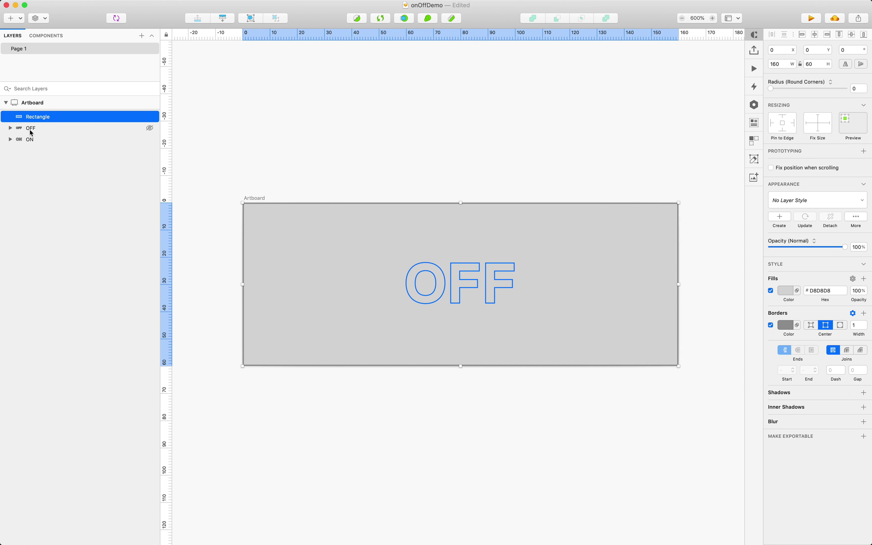
# Place the OFF text above the rectangle and remove the rectangle's border
pyautogui.moveTo(31, 128); pyautogui.dragTo(37, 108)
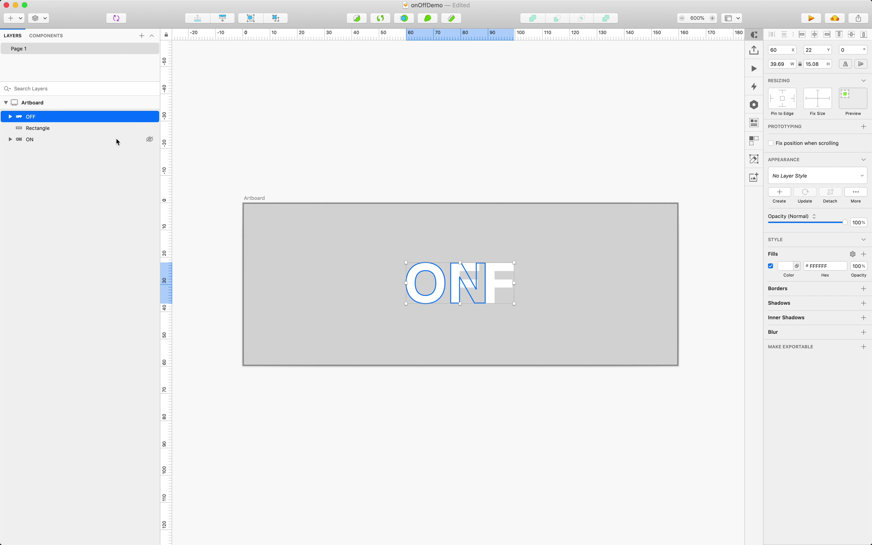
pyautogui.click(81, 129)
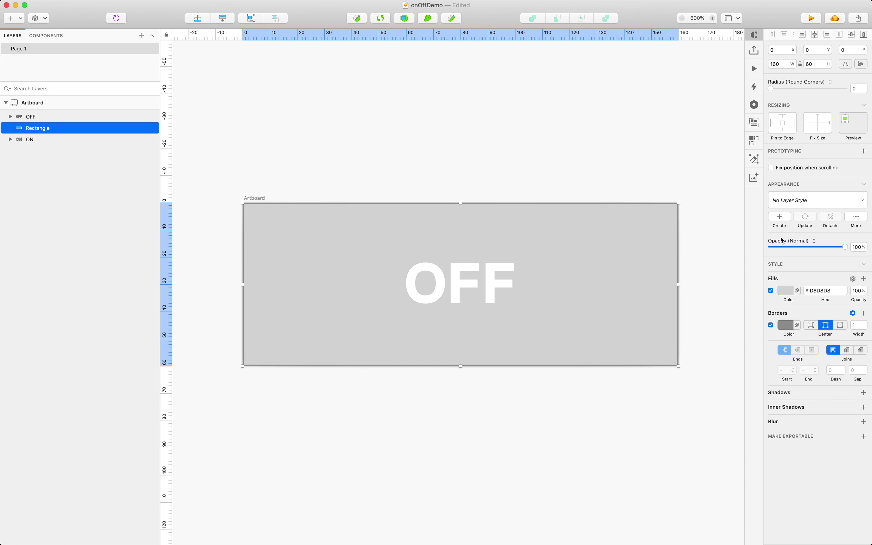
pyautogui.click(771, 326)
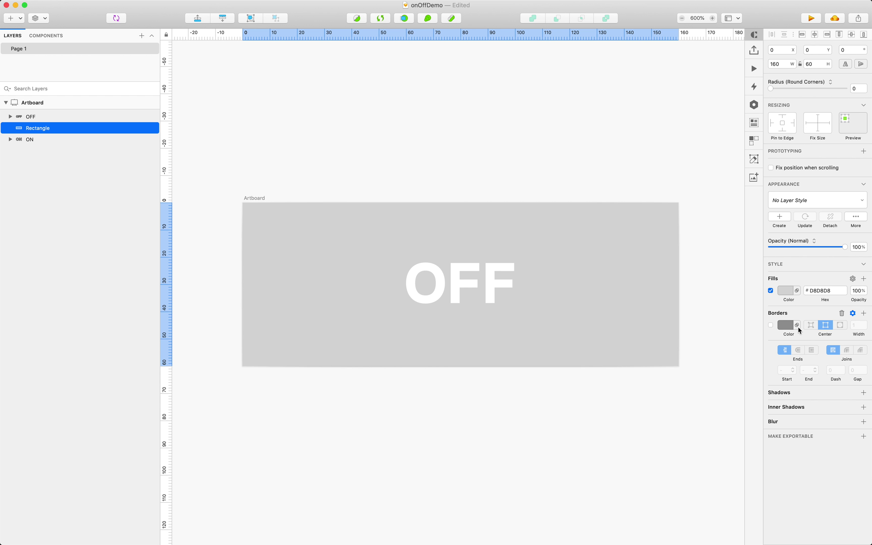
# Delete the rectangle's border and fill it with the flowPurple swatch
pyautogui.click(842, 313)
pyautogui.click(791, 294)
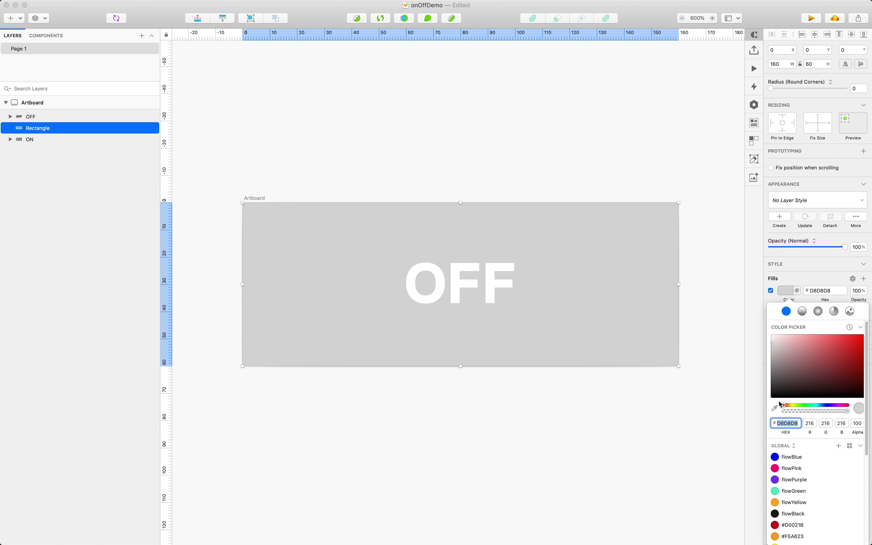
pyautogui.click(795, 482)
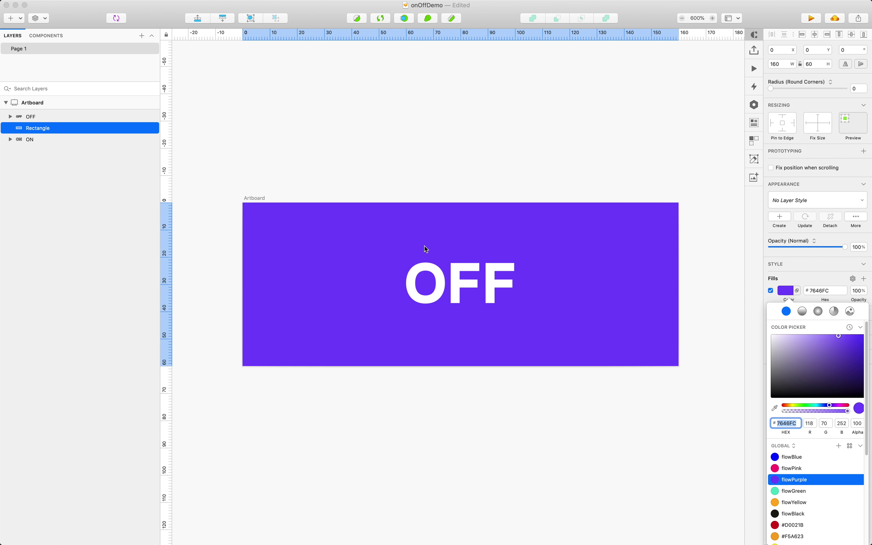
# Rename the rectangle layer offBackground and nudge it on the artboard
pyautogui.doubleClick(36, 128)
pyautogui.write('off')
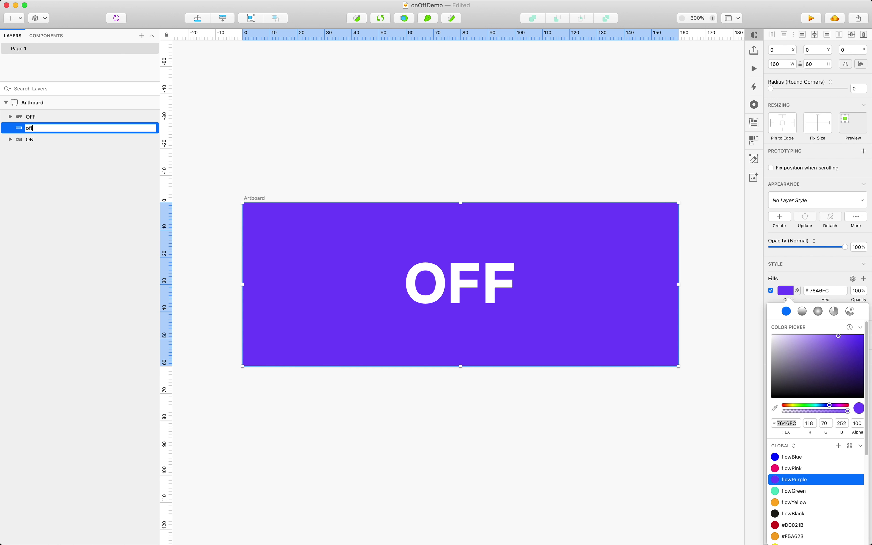
pyautogui.write('Bacn')
pyautogui.write('kground')
pyautogui.press('Return')
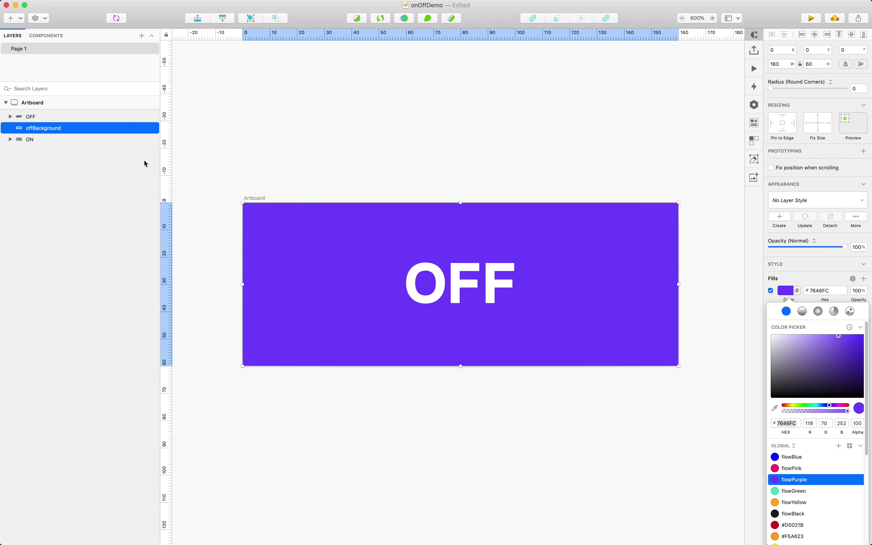
pyautogui.click(212, 169)
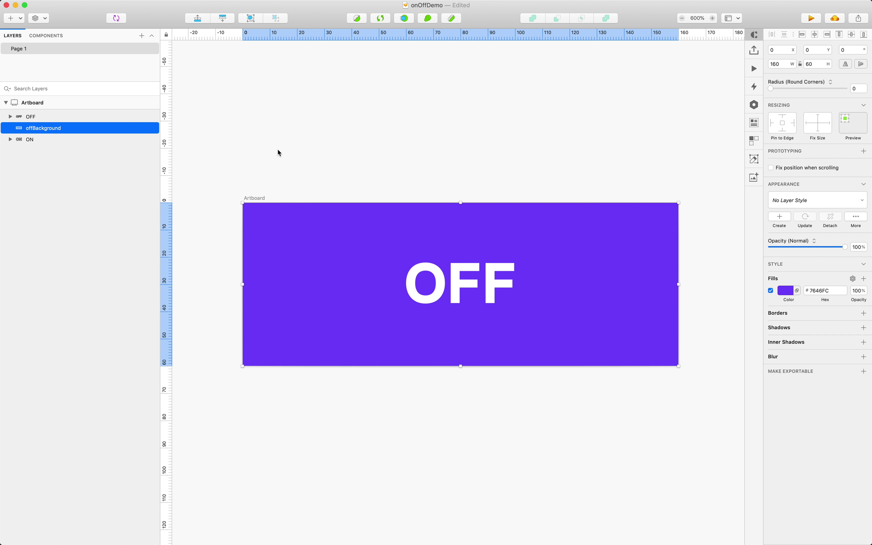
pyautogui.moveTo(286, 310)
pyautogui.mouseDown()
pyautogui.moveTo(326, 270)
pyautogui.moveTo(571, 131)
pyautogui.moveTo(233, 211)
pyautogui.moveTo(298, 349)
pyautogui.moveTo(288, 313)
pyautogui.mouseUp()
# Undo a stray upward move so offBackground returns to 0,0, then select its Rotation field
pyautogui.moveTo(574, 270); pyautogui.dragTo(570, 228)
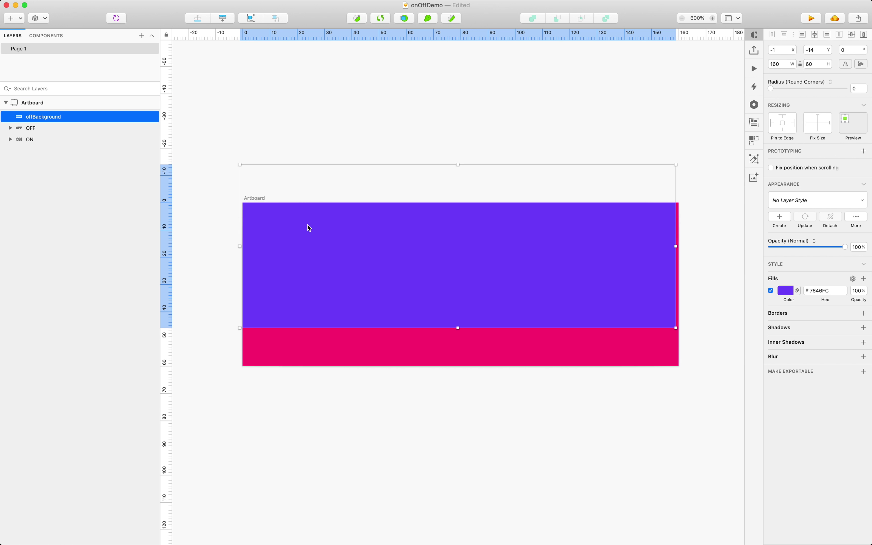
pyautogui.press('super+z')
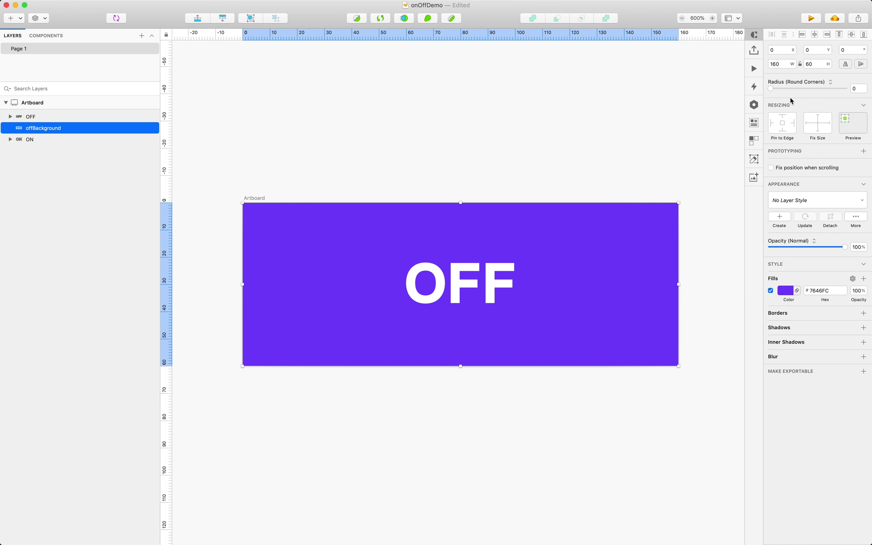
pyautogui.click(851, 49)
# Rotate offBackground to 20° and move it upward
pyautogui.write('10')
pyautogui.hotkey('shift', 'Up')
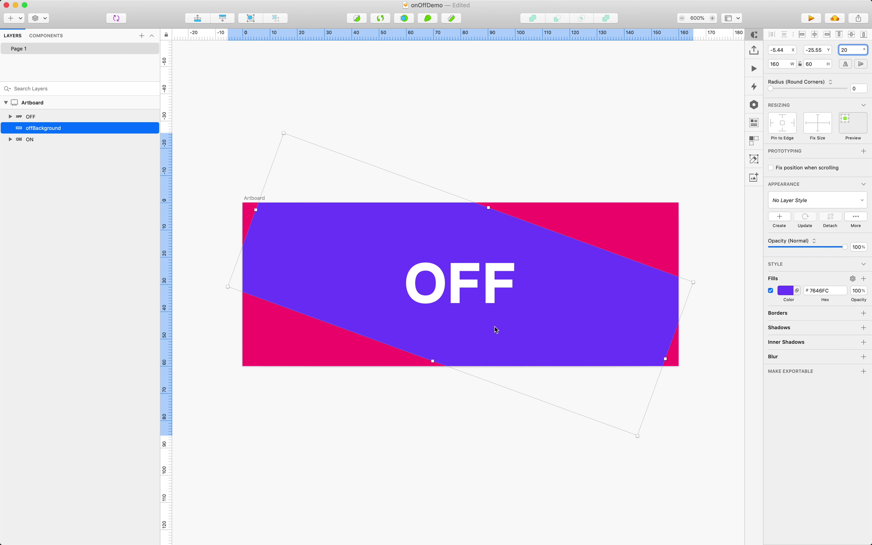
pyautogui.moveTo(496, 330); pyautogui.dragTo(508, 245)
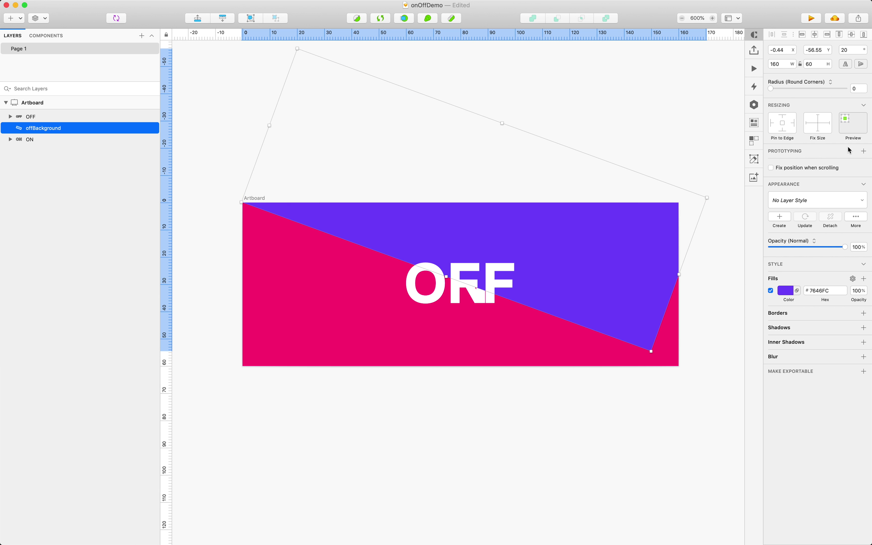
# Widen offBackground to 180 and slide it diagonally across the artboard
pyautogui.click(790, 64)
pyautogui.write('180')
pyautogui.press('Return')
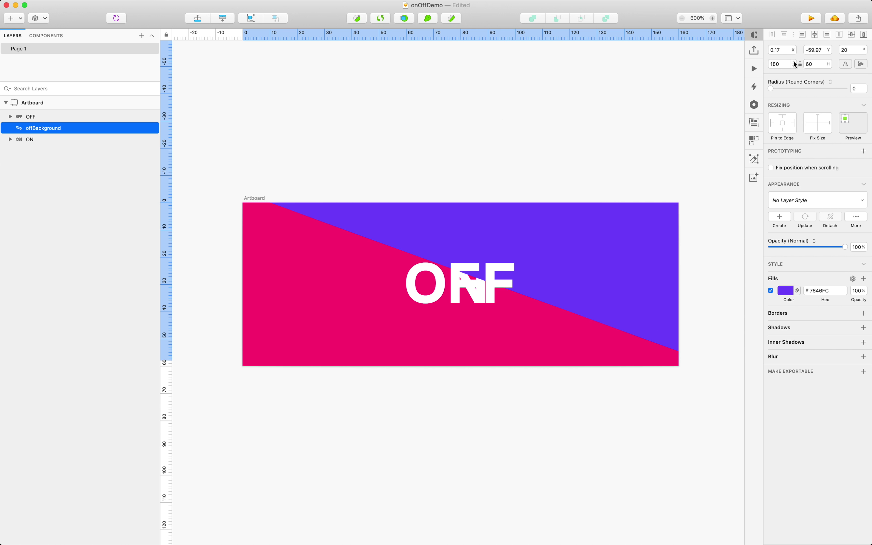
pyautogui.moveTo(597, 233); pyautogui.dragTo(567, 316)
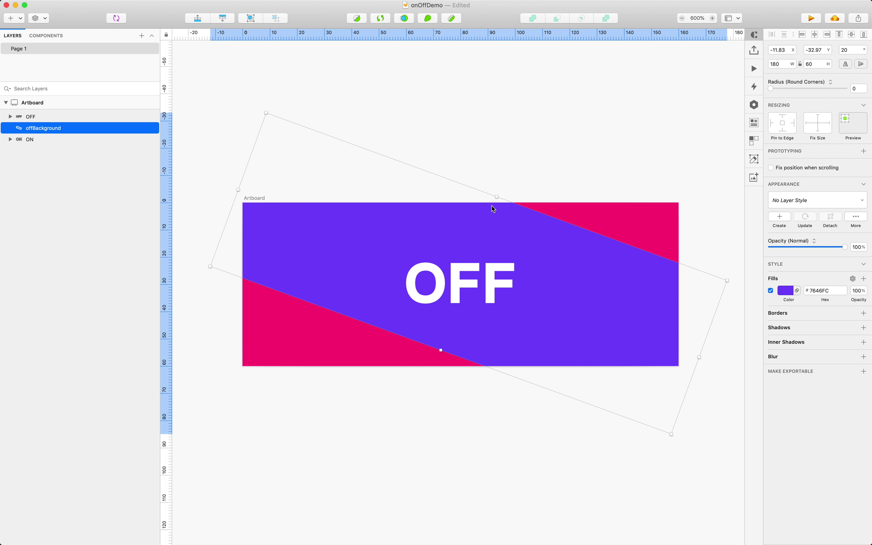
# Stretch offBackground taller and set its height to 120
pyautogui.moveTo(497, 197); pyautogui.dragTo(527, 145)
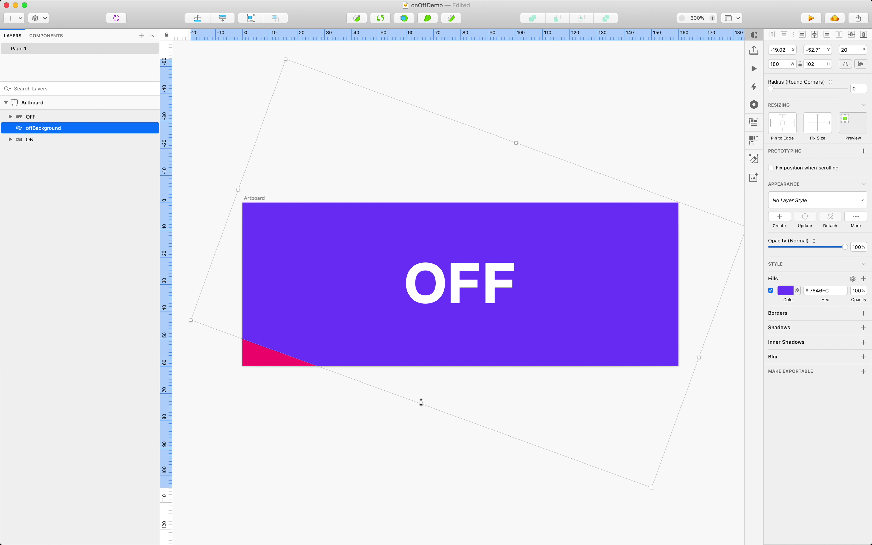
pyautogui.moveTo(422, 403); pyautogui.dragTo(404, 428)
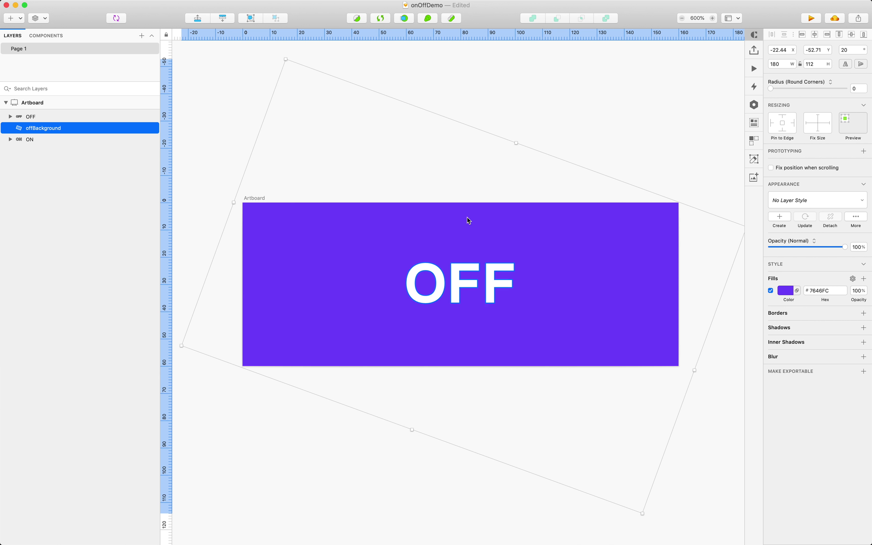
pyautogui.click(816, 64)
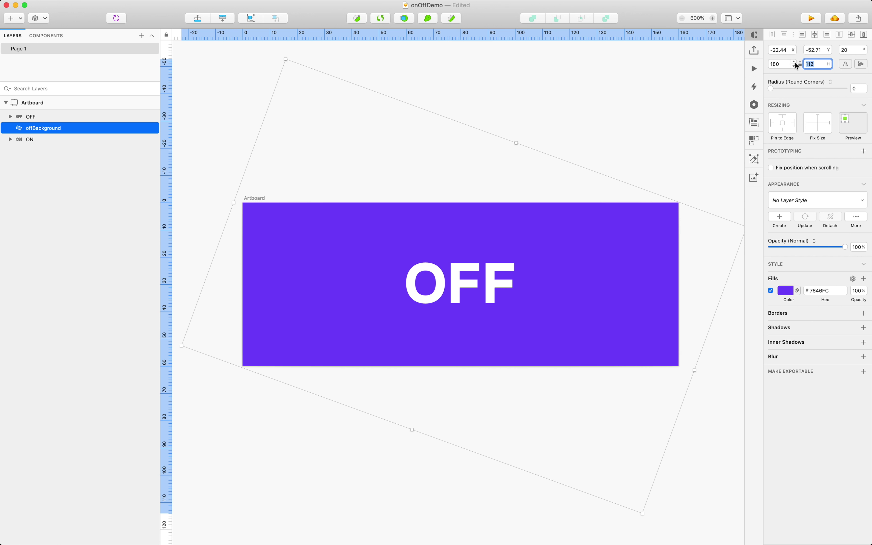
pyautogui.write('12')
pyautogui.press('Return')
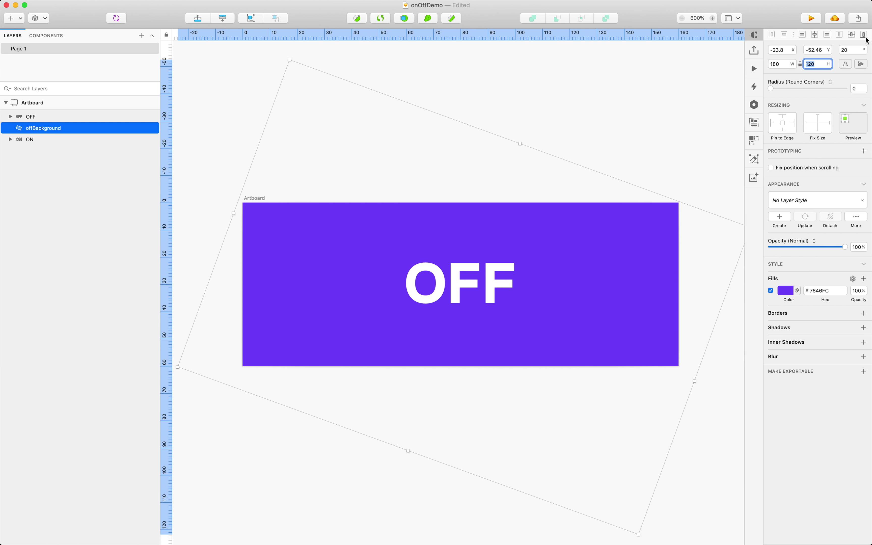
# Reset offBackground's rotation to 0 and move it to X −10, Y −30
pyautogui.click(854, 49)
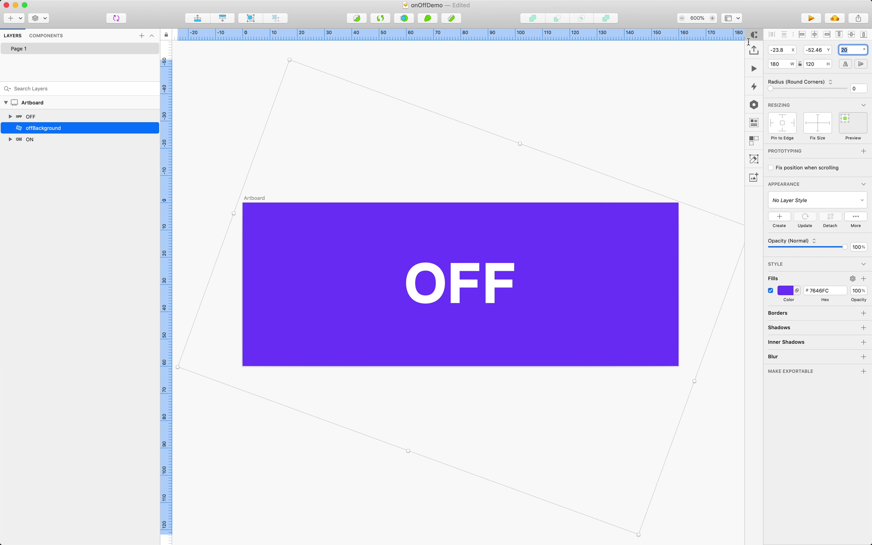
pyautogui.press('BackSpace')
pyautogui.write('0')
pyautogui.press('Return')
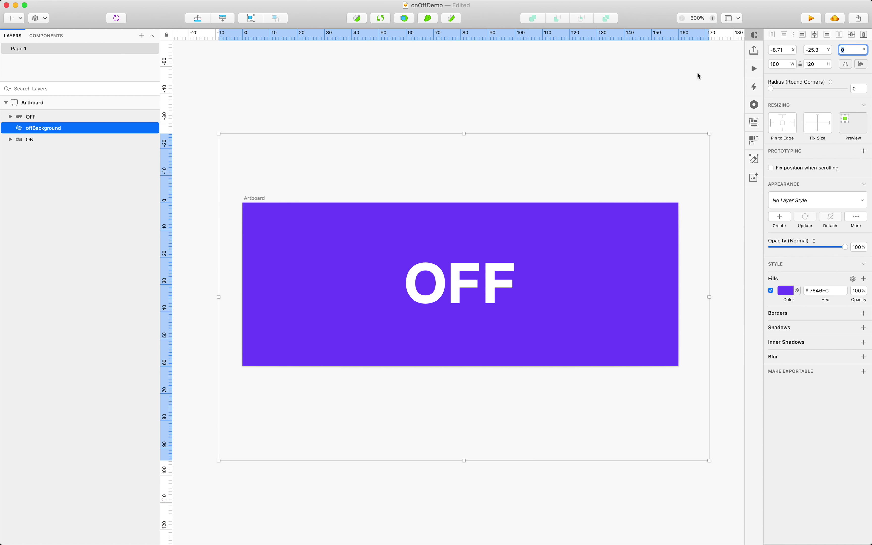
pyautogui.moveTo(585, 280); pyautogui.dragTo(583, 270)
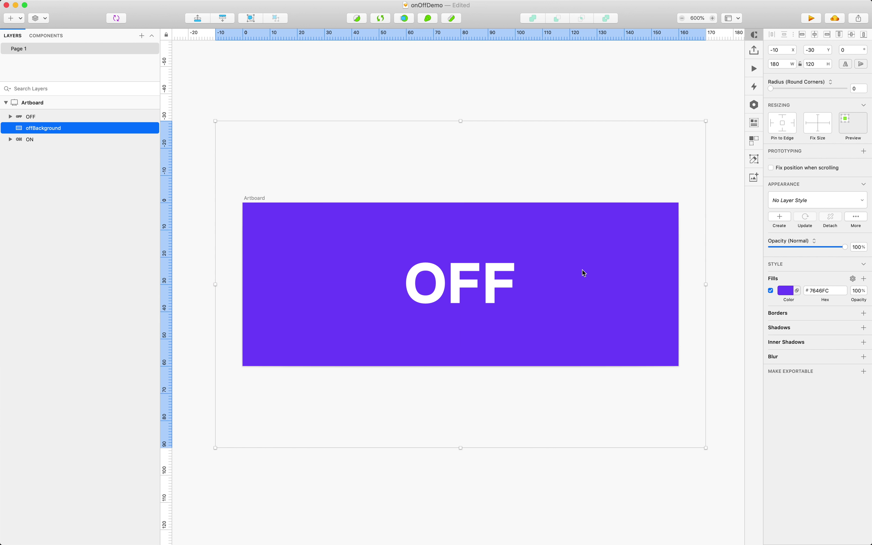
# Duplicate the OFF text and group the copy with offBackground
pyautogui.keyDown('shift'); pyautogui.click(54, 117); pyautogui.keyUp('shift')
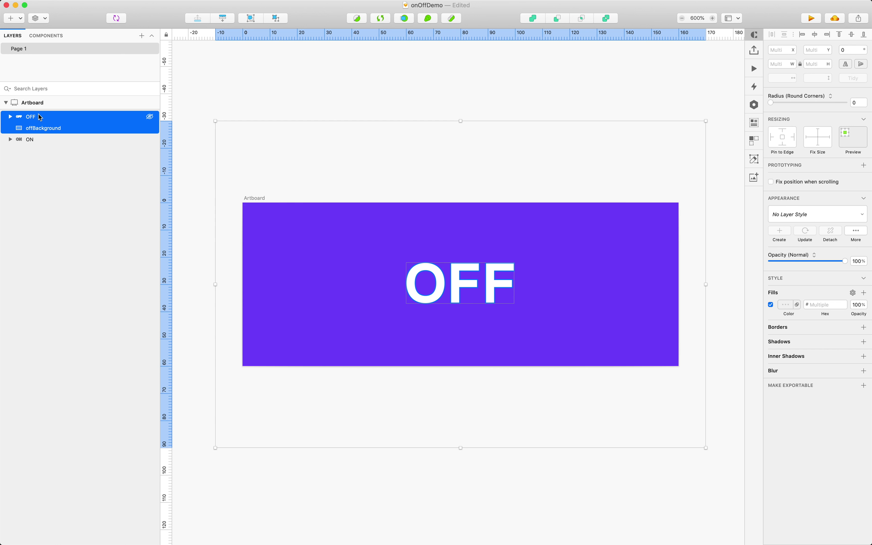
pyautogui.click(61, 151)
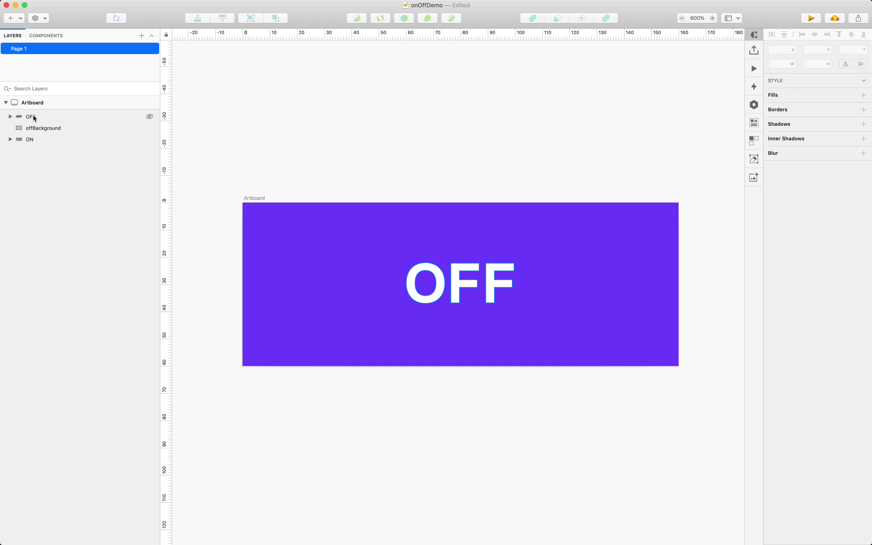
pyautogui.moveTo(31, 117); pyautogui.dragTo(31, 108)
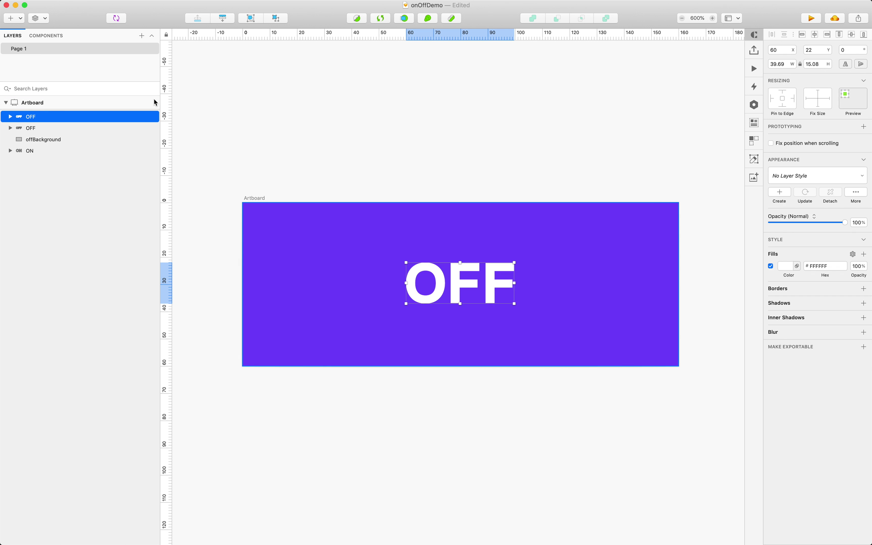
pyautogui.click(33, 128)
pyautogui.keyDown('shift'); pyautogui.click(44, 140); pyautogui.keyUp('shift')
pyautogui.rightClick(59, 143)
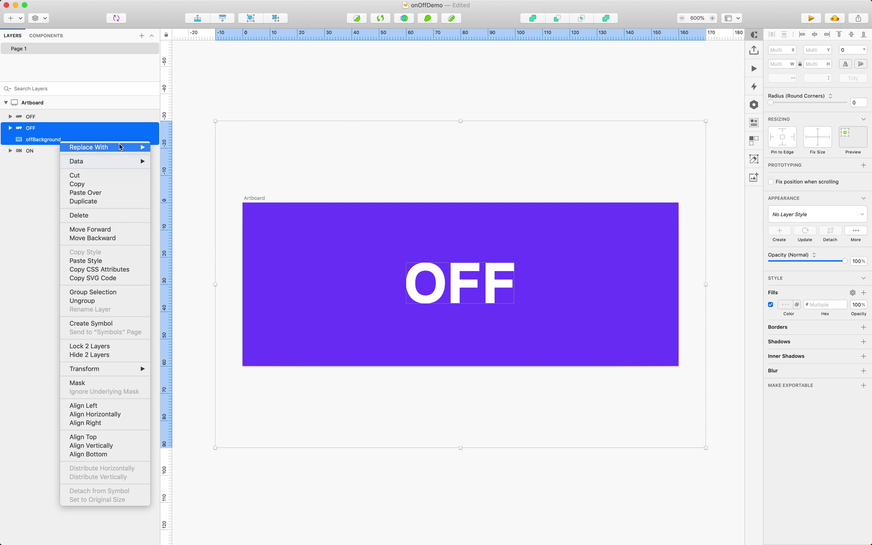
pyautogui.moveTo(128, 148)
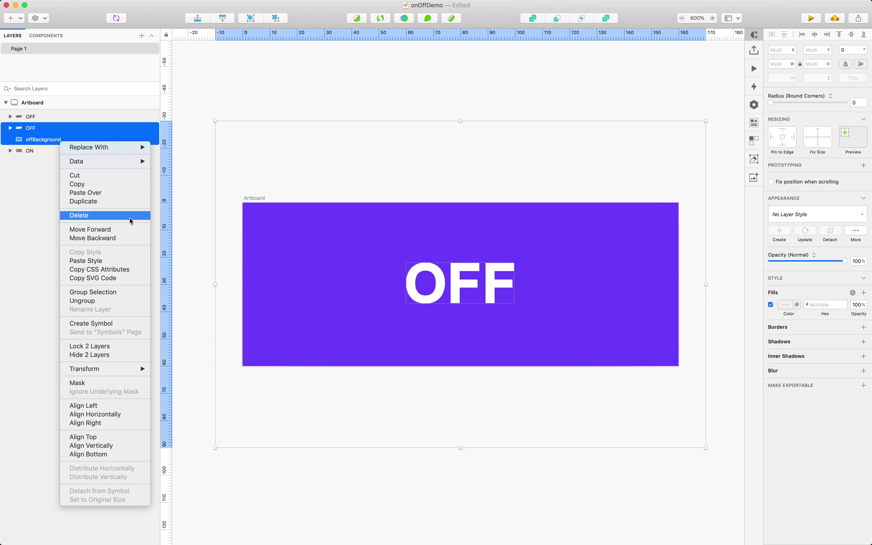
pyautogui.click(117, 293)
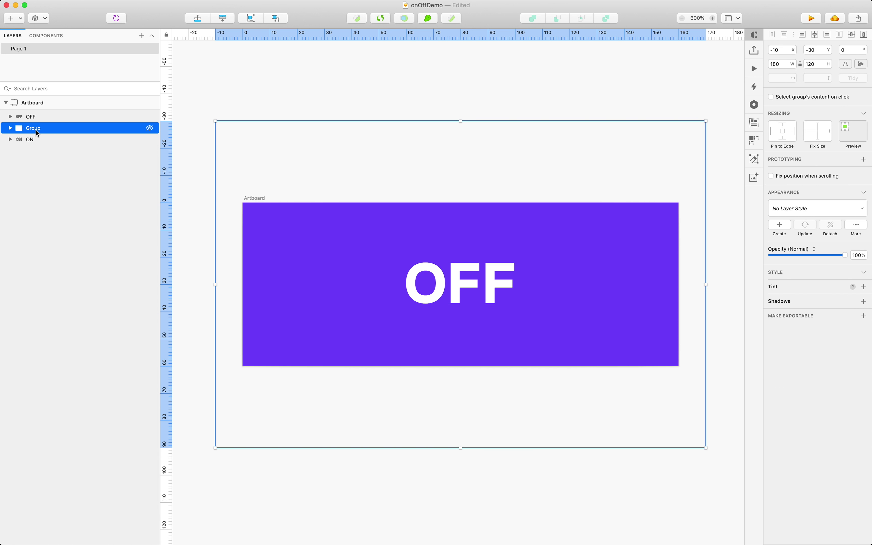
# Name the new group offGroup and its OFF text layer offLabel
pyautogui.doubleClick(36, 130)
pyautogui.write('offGr')
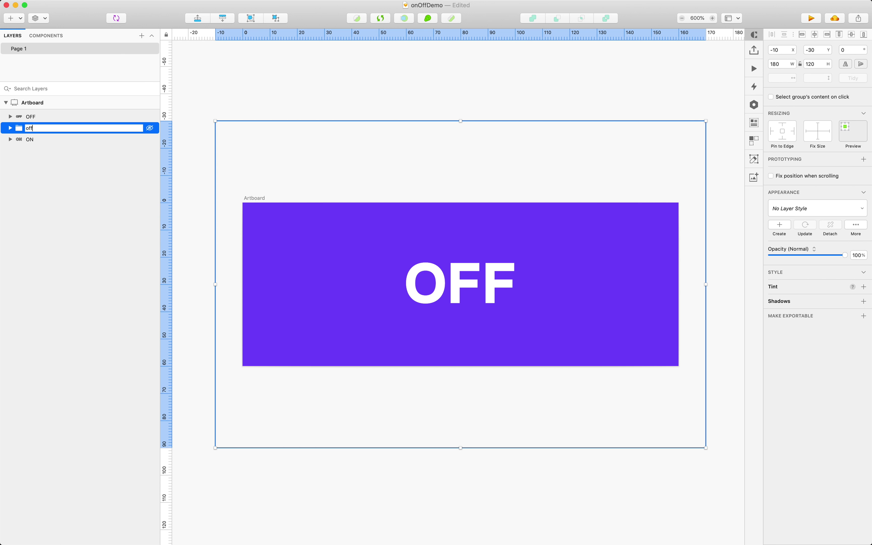
pyautogui.press('Return')
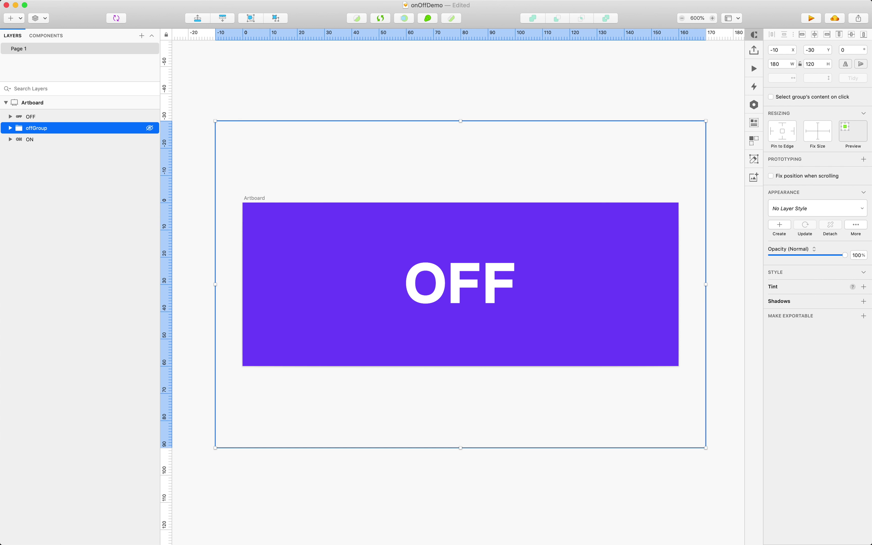
pyautogui.click(10, 128)
pyautogui.click(40, 144)
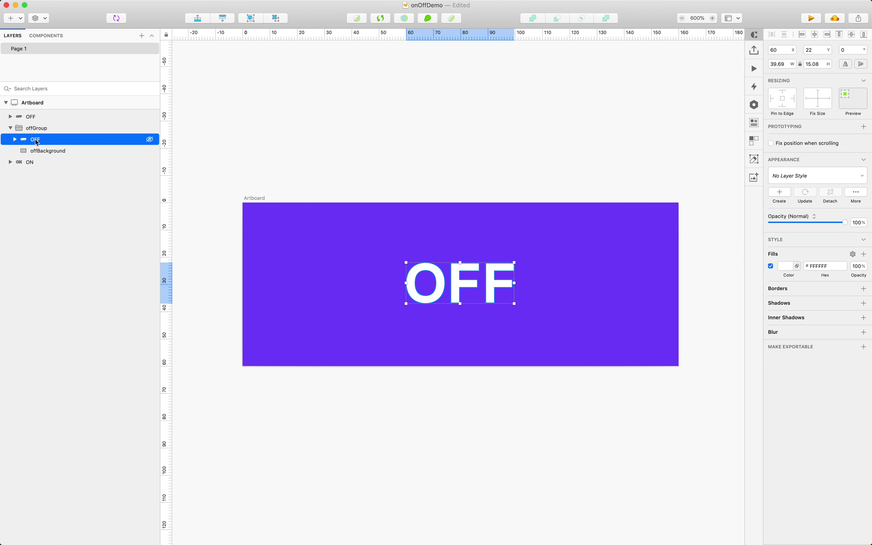
pyautogui.doubleClick(40, 143)
pyautogui.write('off')
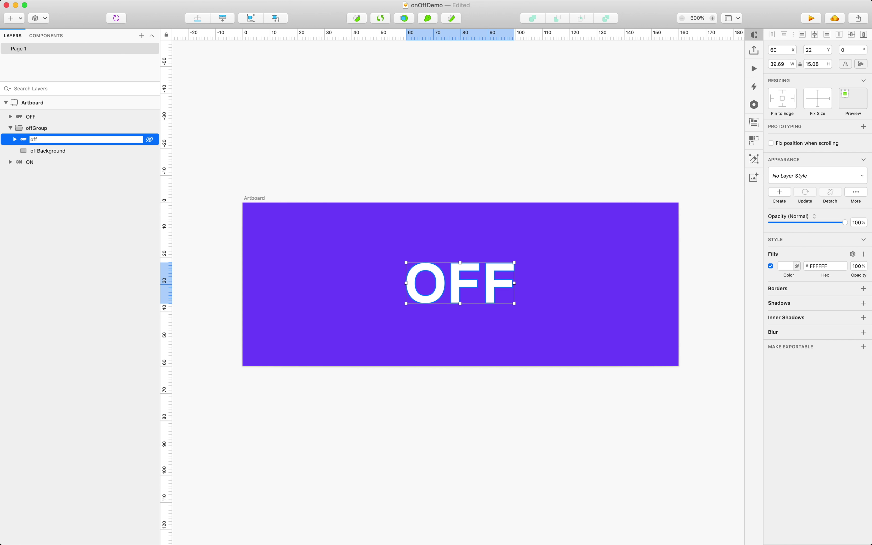
pyautogui.write('Label')
pyautogui.press('Return')
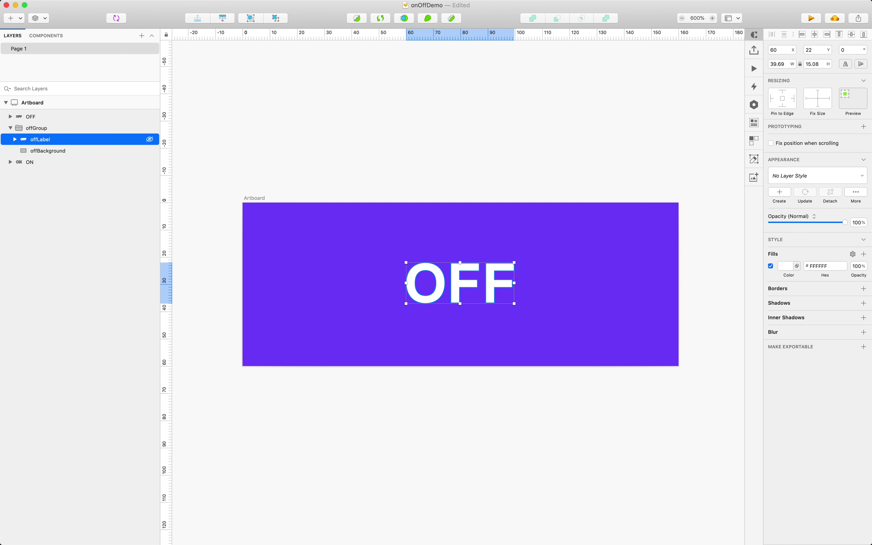
# Rename the ON text layer onLabel and collapse offGroup
pyautogui.click(31, 165)
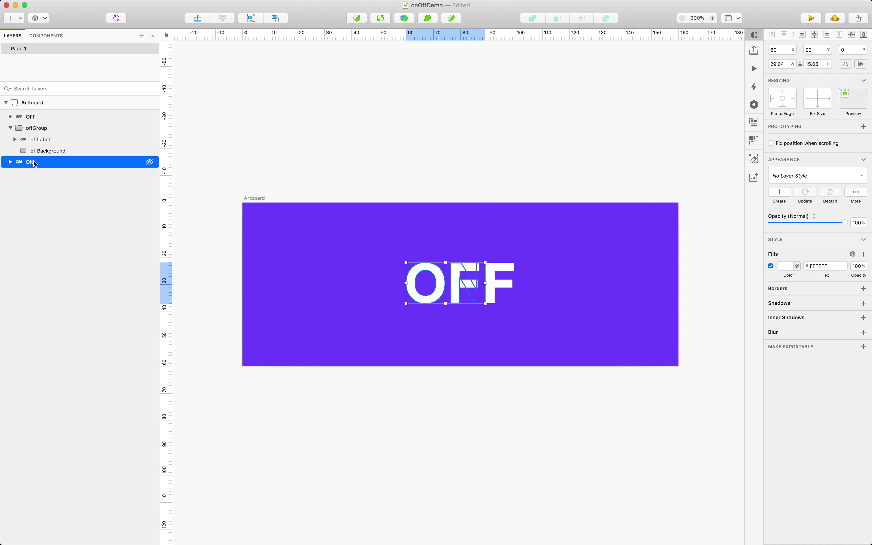
pyautogui.doubleClick(35, 164)
pyautogui.write('onLa')
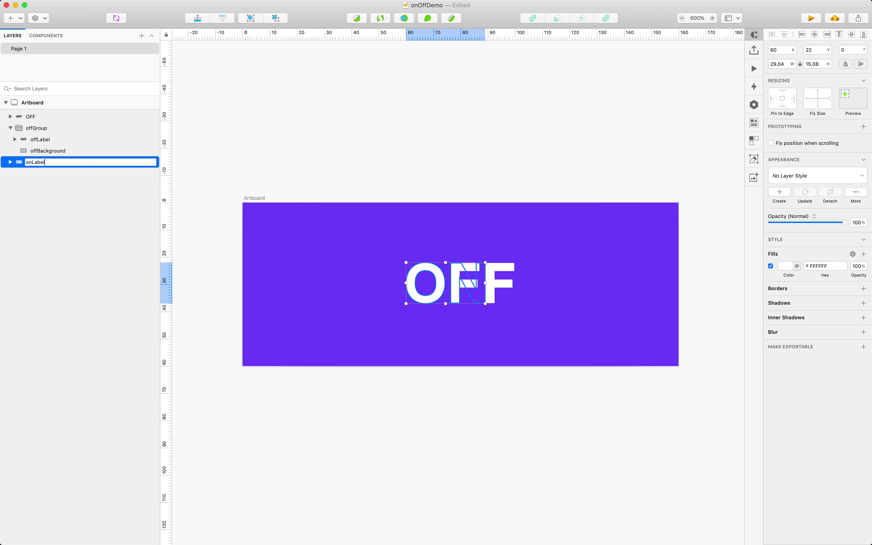
pyautogui.write('bel')
pyautogui.press('Return')
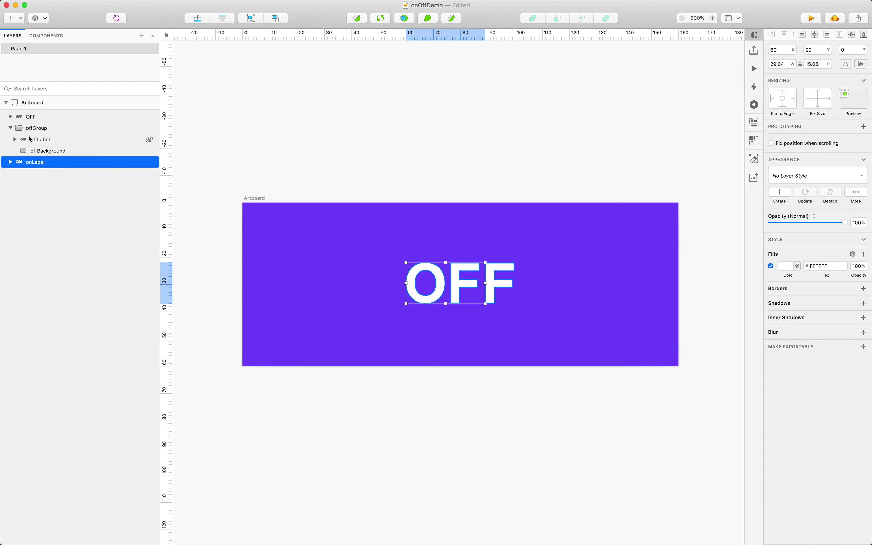
pyautogui.click(10, 128)
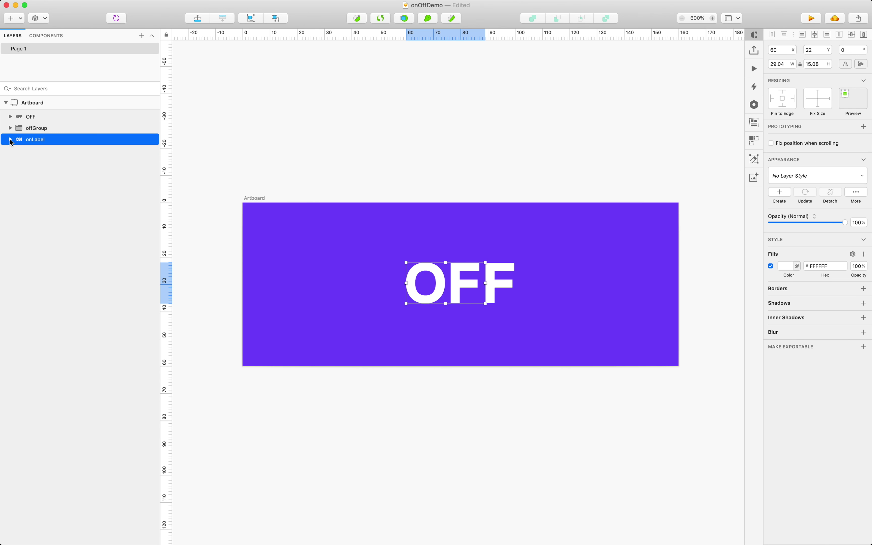
# Deselect the OFF layer in Sketch, then start linking a Sketch file in Flow
pyautogui.click(43, 116)
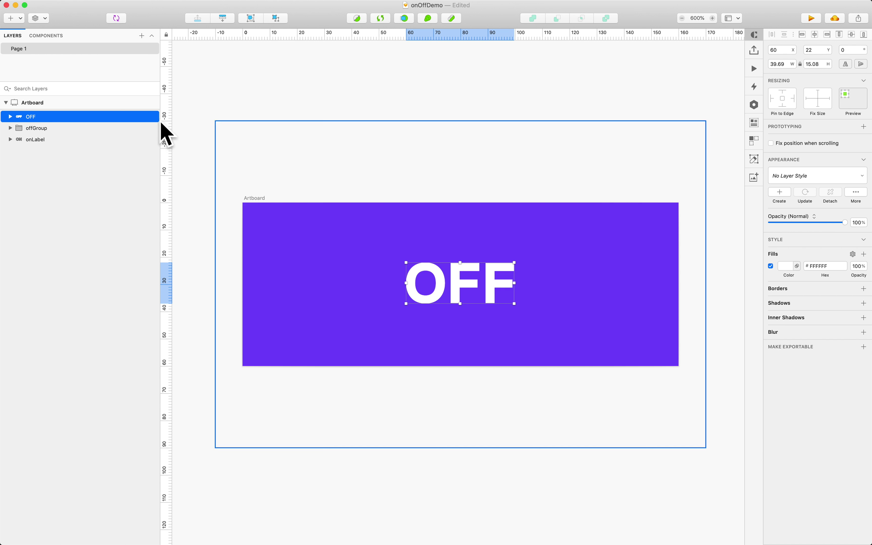
pyautogui.click(236, 77)
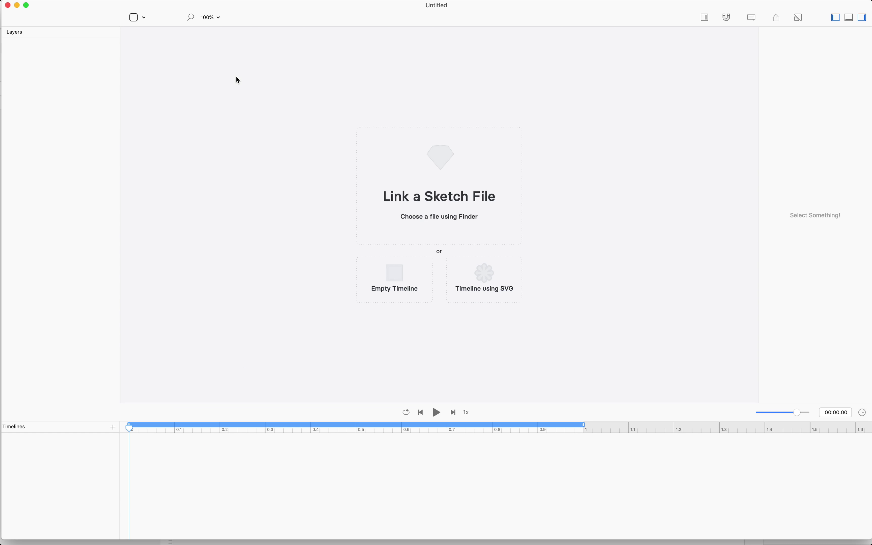
pyautogui.click(491, 196)
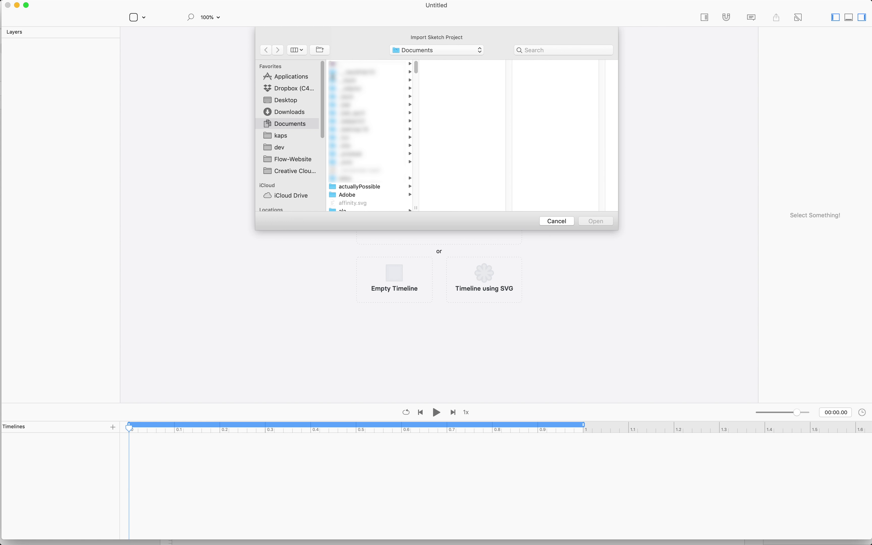
# Open onOffDemo from the Desktop and create a timeline from the Sketch file
pyautogui.press('super+shift+d')
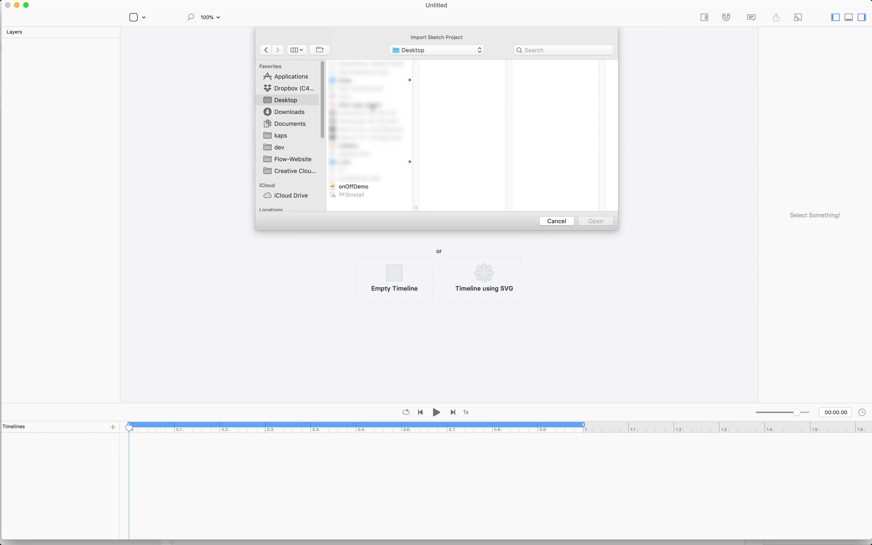
pyautogui.click(375, 187)
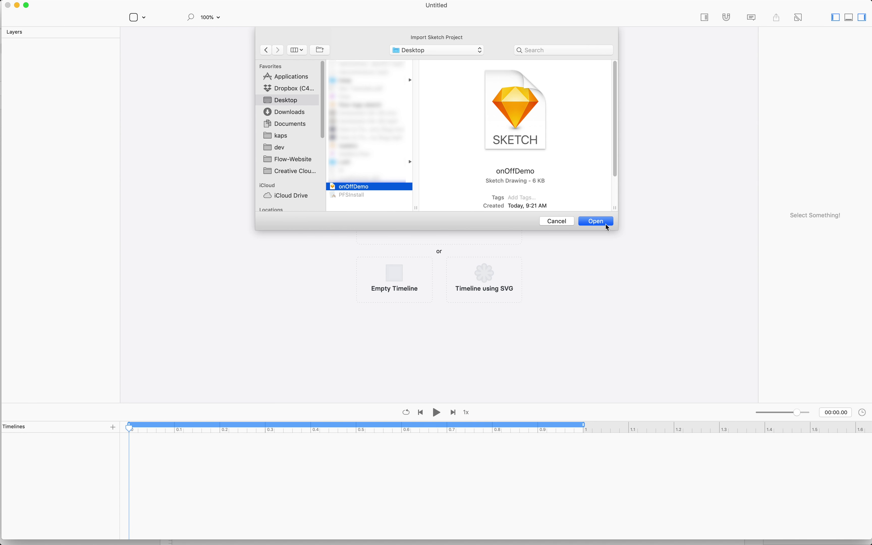
pyautogui.click(608, 227)
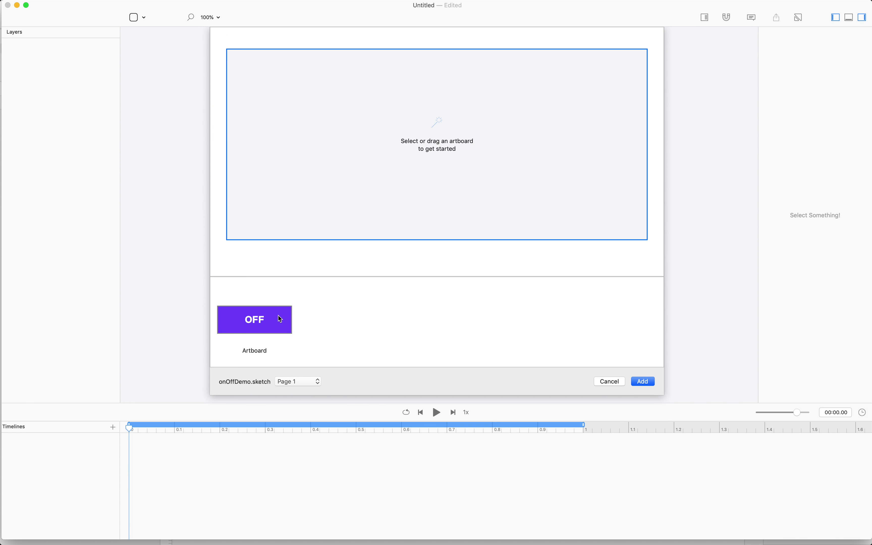
pyautogui.click(649, 383)
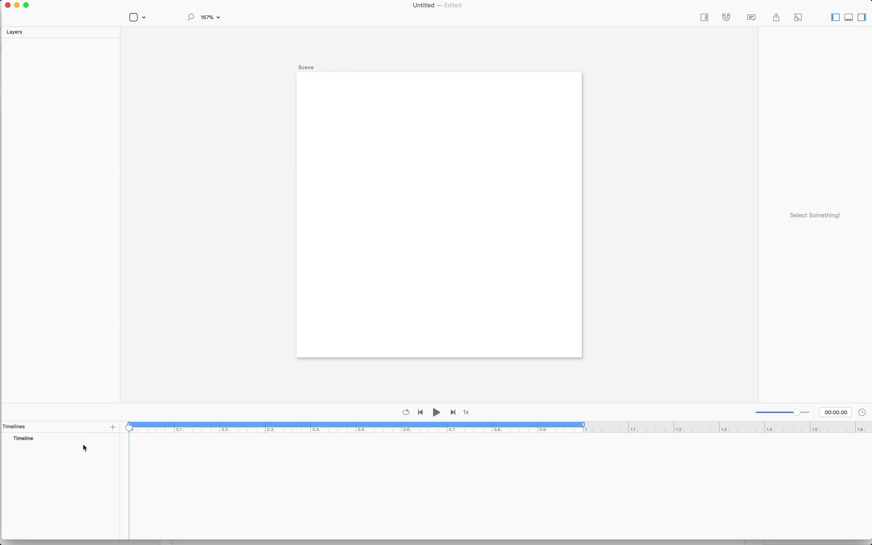
# Delete the empty timeline and recreate it from the OFF artboard
pyautogui.press('Delete')
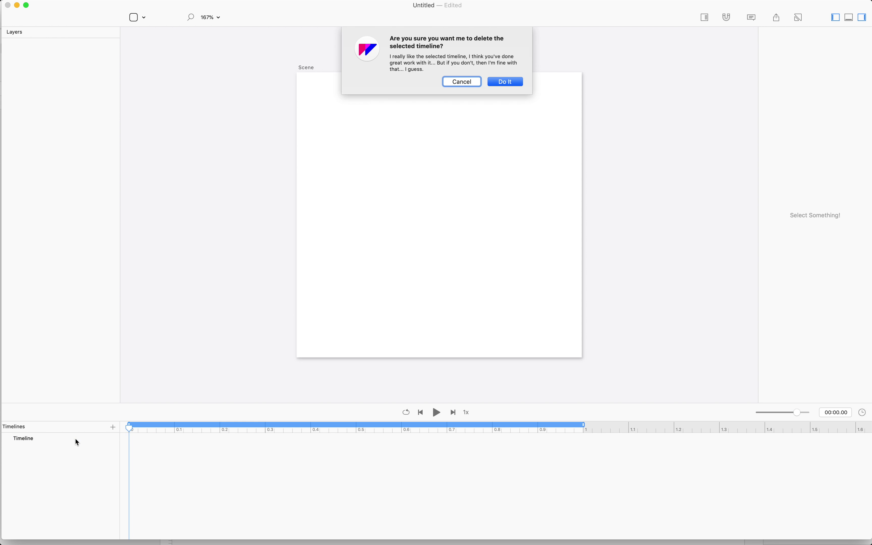
pyautogui.press('Return')
pyautogui.click(482, 235)
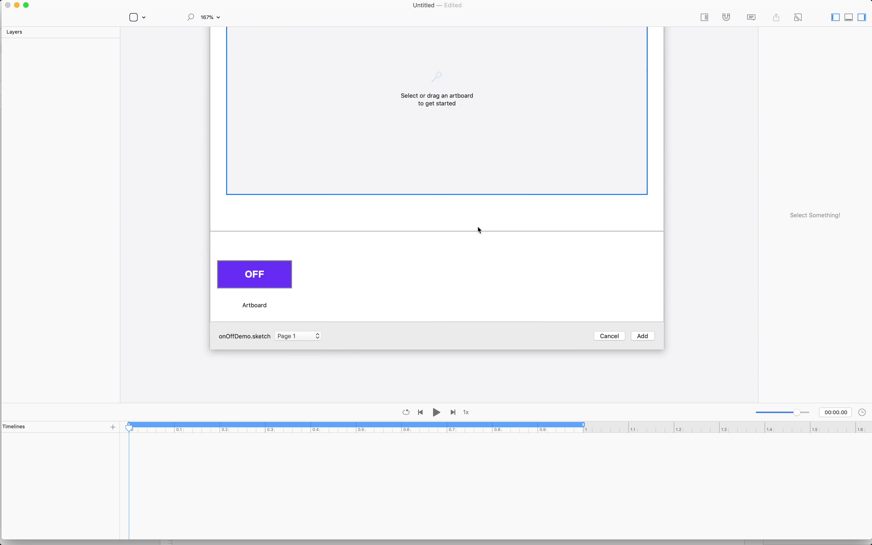
pyautogui.click(280, 314)
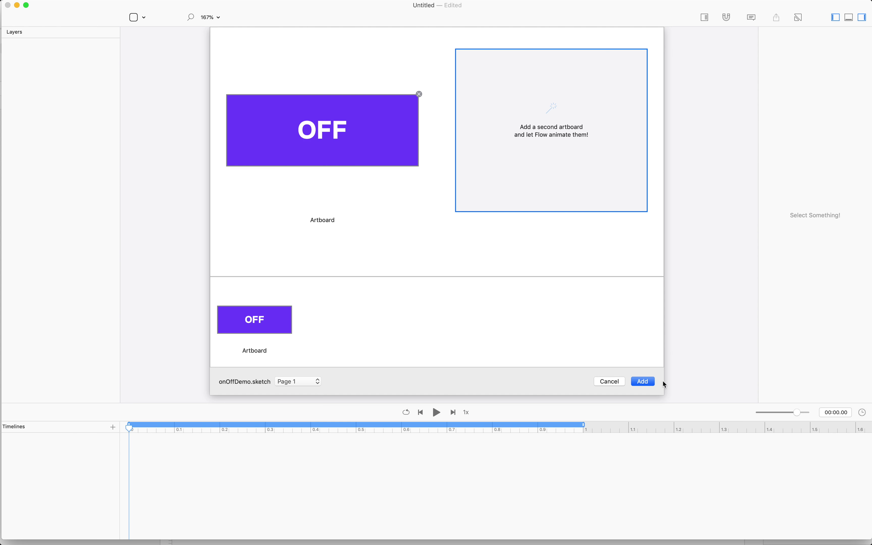
pyautogui.click(649, 382)
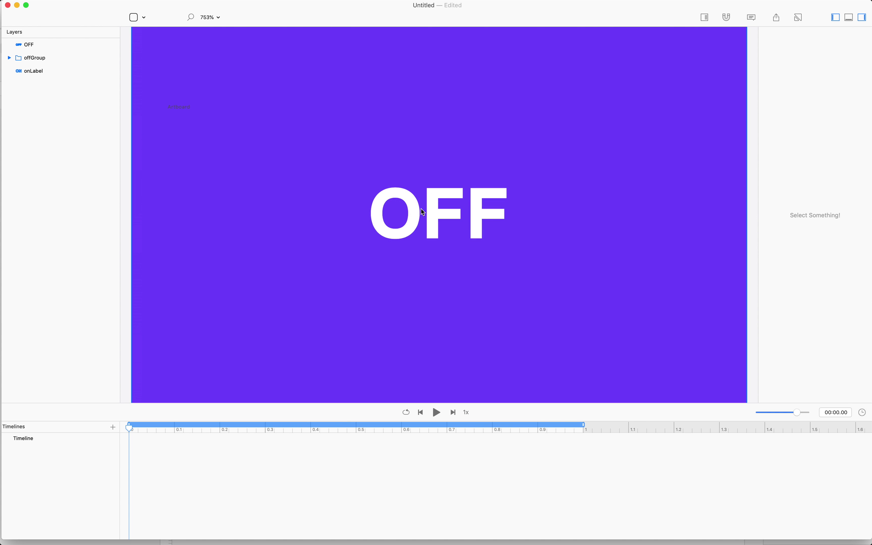
pyautogui.press('super+minus')
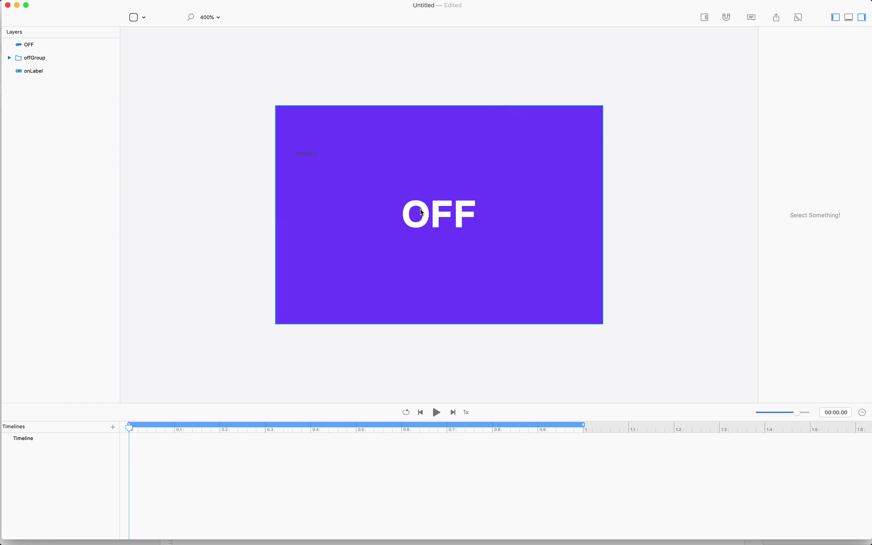
pyautogui.click(308, 158)
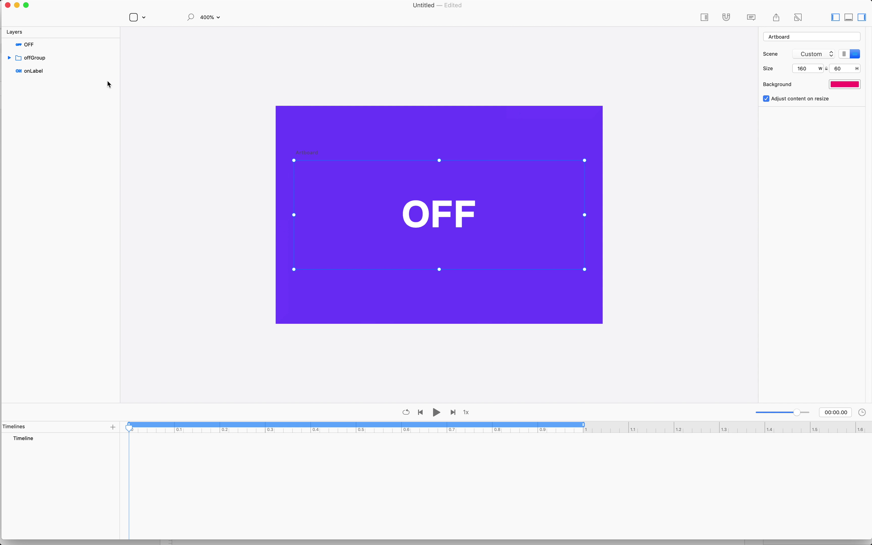
pyautogui.click(41, 45)
pyautogui.click(136, 62)
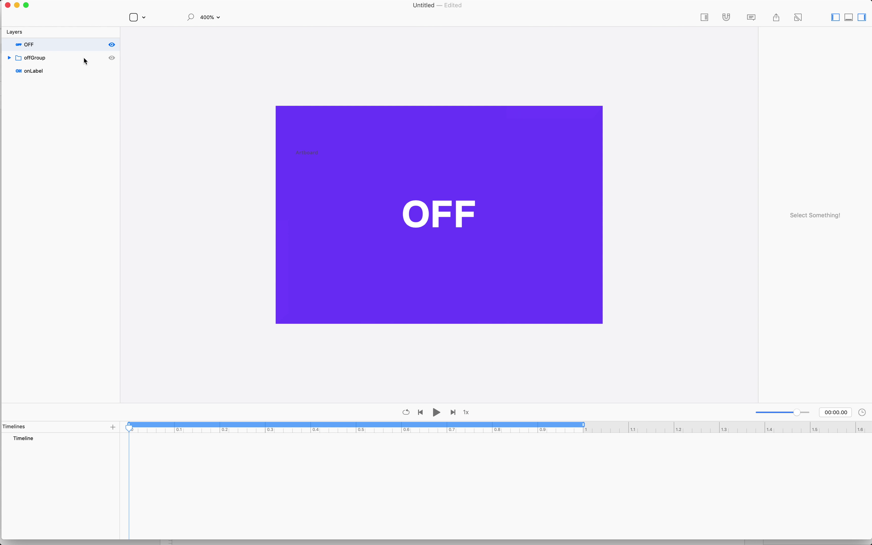
pyautogui.click(114, 47)
pyautogui.click(80, 46)
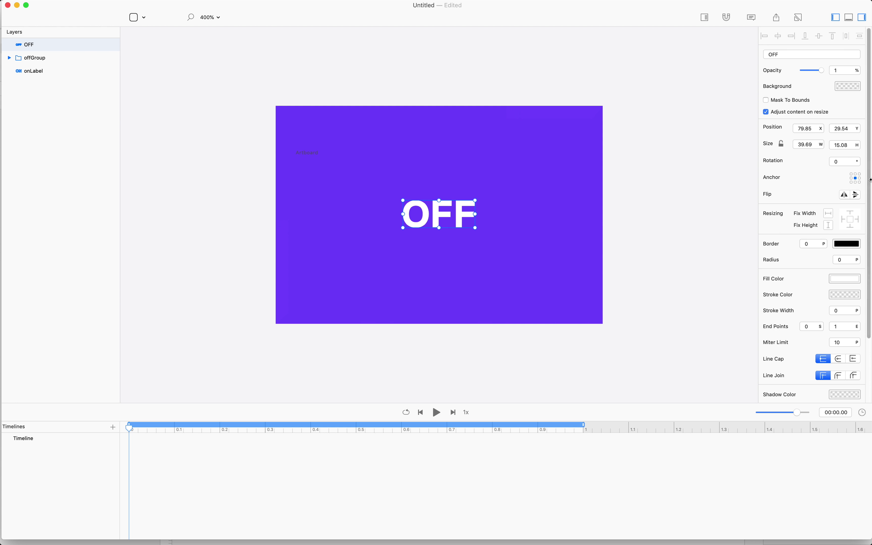
# Give the OFF text a pink fill, then deselect it
pyautogui.click(856, 282)
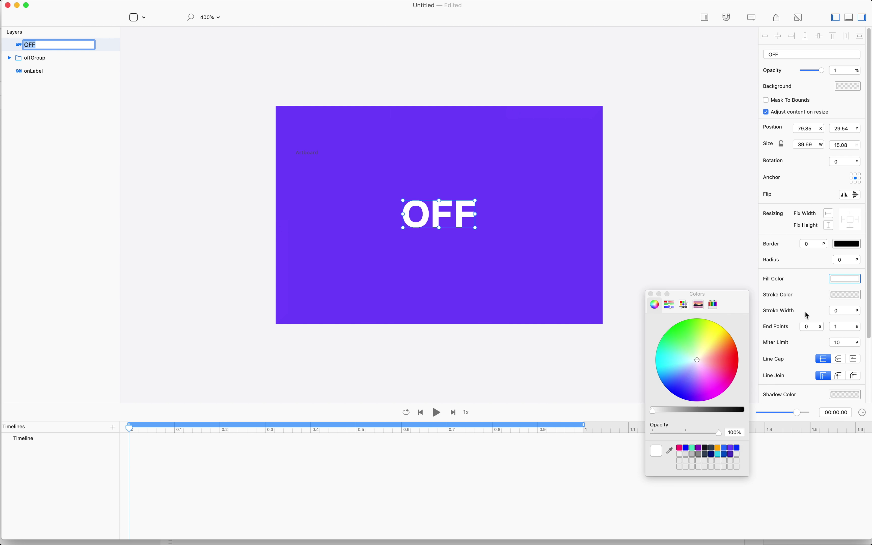
pyautogui.click(716, 382)
pyautogui.click(132, 48)
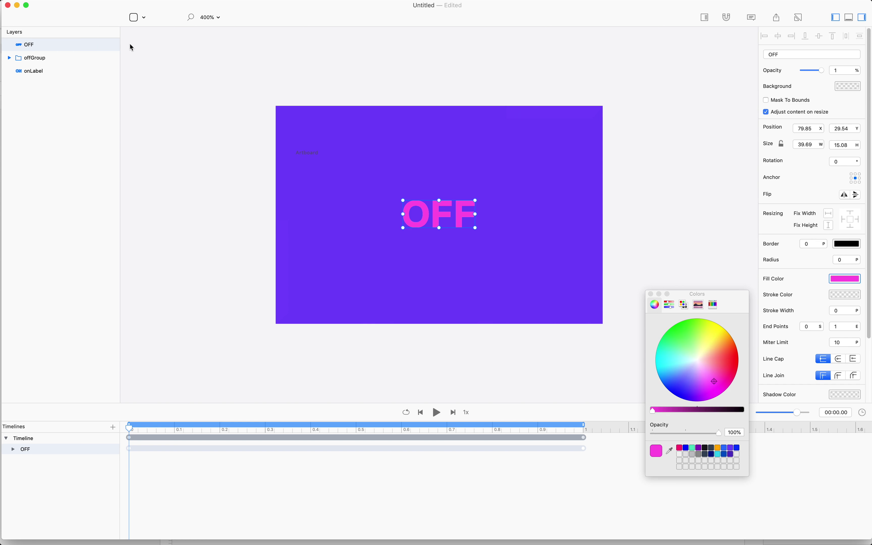
pyautogui.click(132, 48)
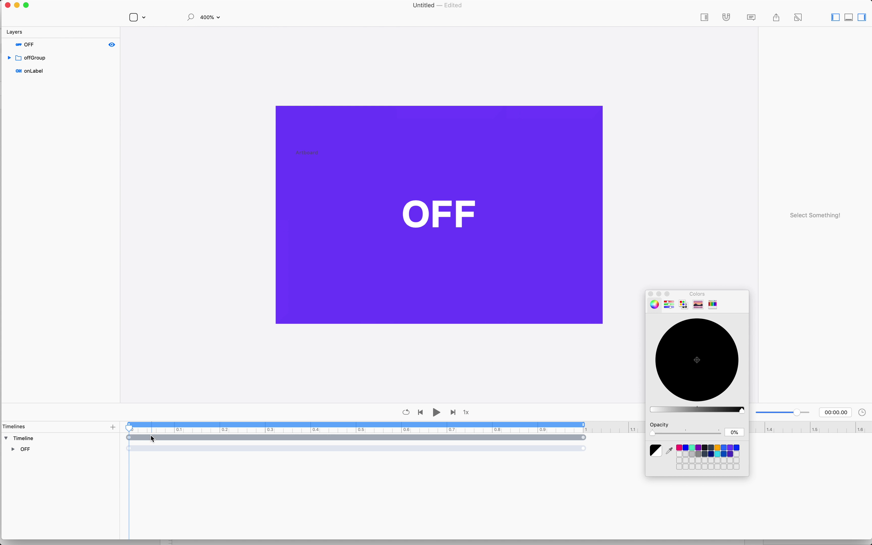
# At the one-second mark in Relative Mode, rotate offGroup by 20°
pyautogui.moveTo(129, 429); pyautogui.dragTo(662, 432)
pyautogui.press('r')
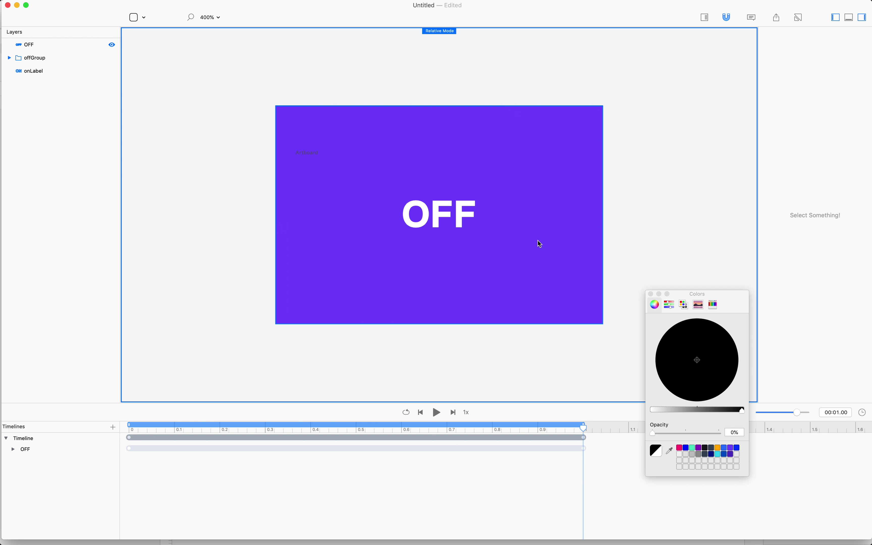
pyautogui.click(460, 159)
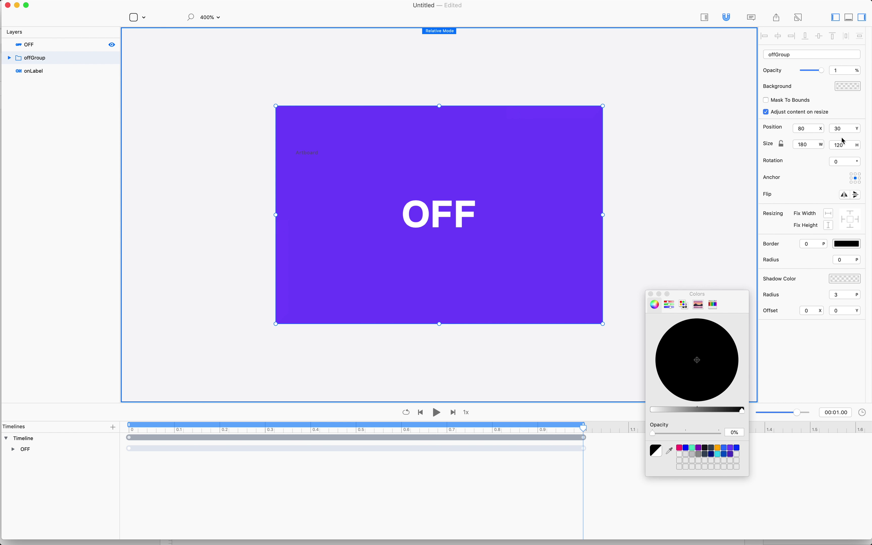
pyautogui.write('20')
pyautogui.press('Return')
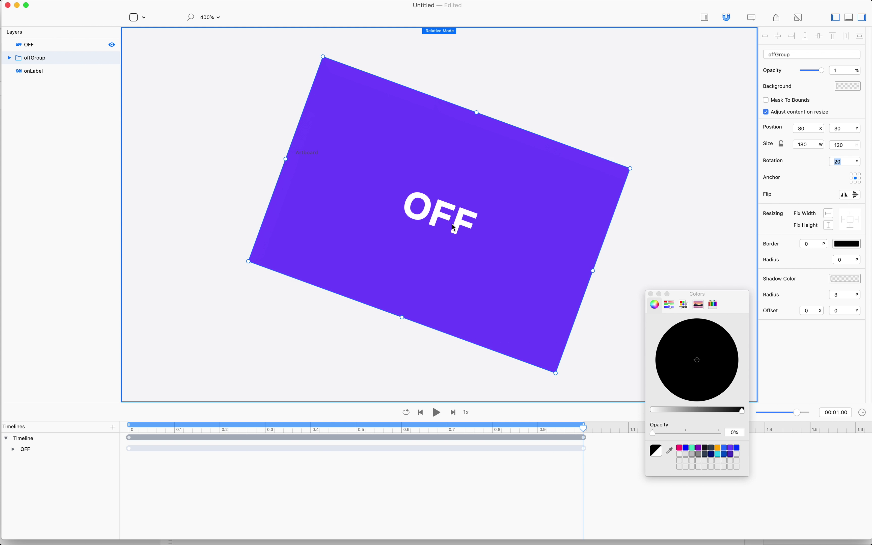
# Counter-rotate offLabel by -20° and drag offGroup up-right to reveal ON
pyautogui.click(10, 58)
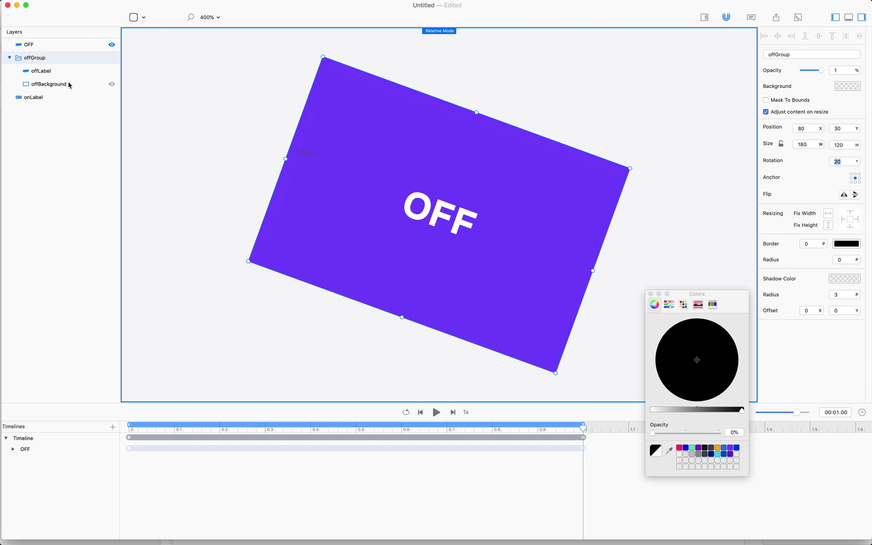
pyautogui.click(65, 71)
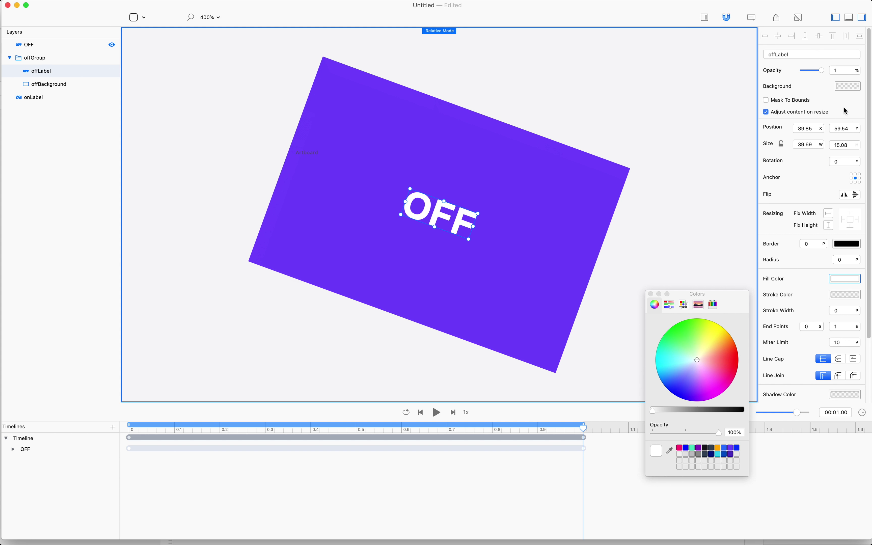
pyautogui.click(845, 159)
pyautogui.write('-20')
pyautogui.press('Return')
pyautogui.moveTo(420, 266); pyautogui.dragTo(525, 78)
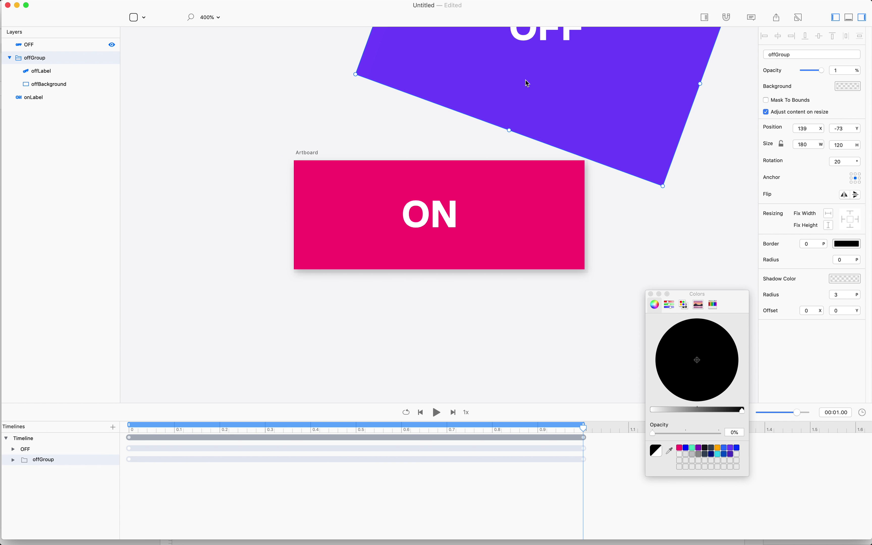
# Play and scrub the animation to review offGroup's slide
pyautogui.press('space')
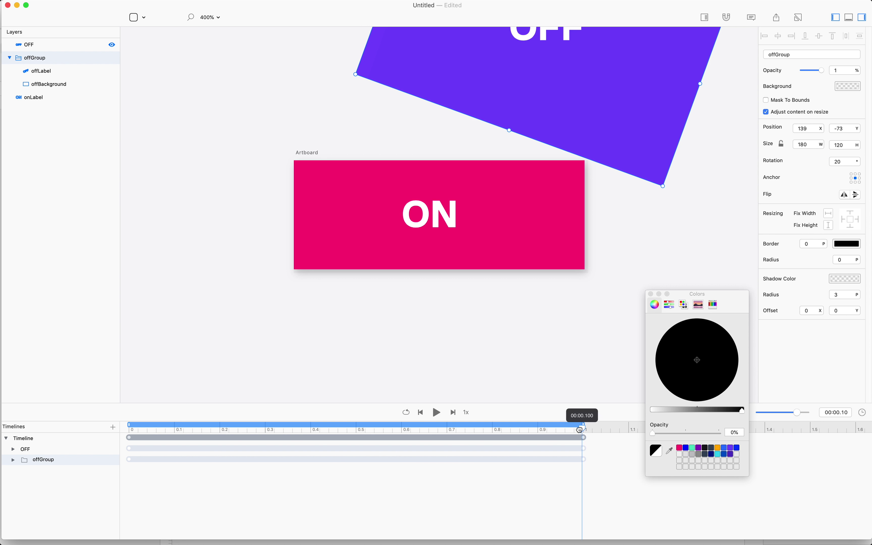
pyautogui.moveTo(584, 428); pyautogui.dragTo(349, 431)
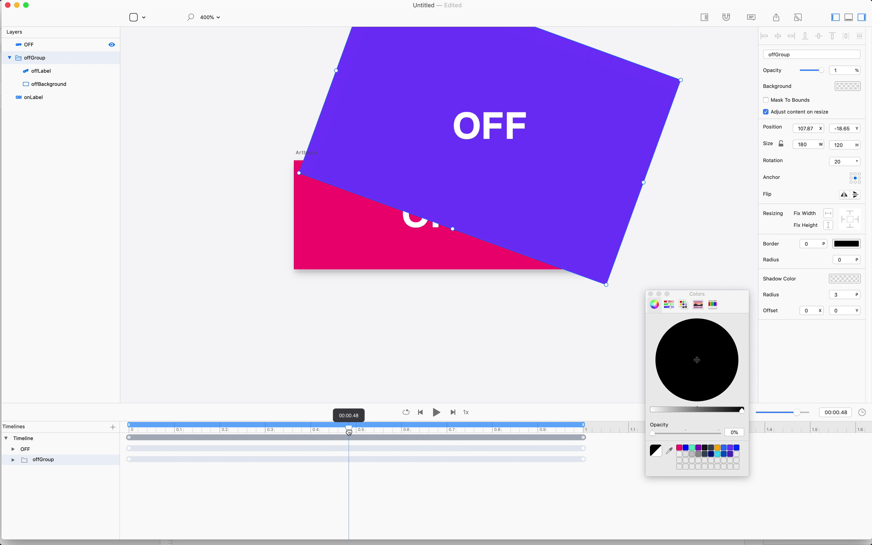
pyautogui.moveTo(349, 432); pyautogui.dragTo(632, 395)
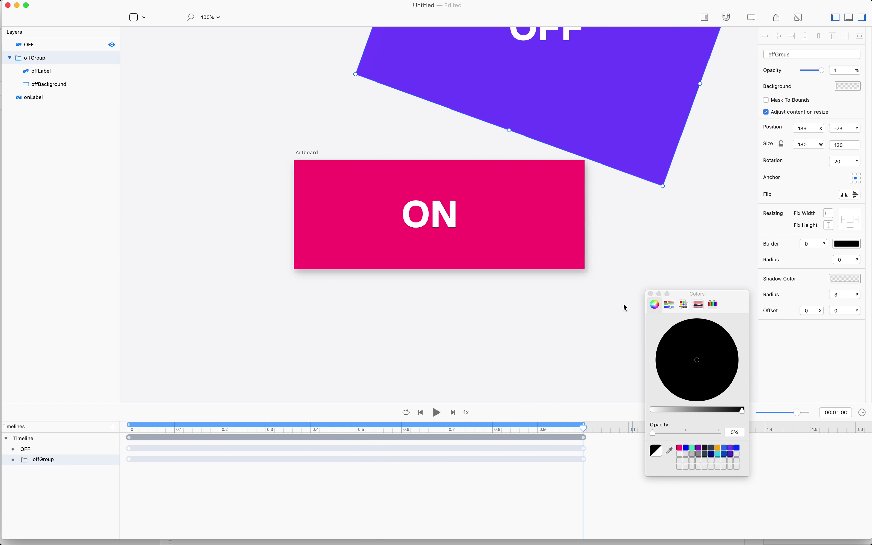
# Move offGroup's one-second end pose up-left to 125, -78, then preview at 0.5 s
pyautogui.moveTo(636, 122); pyautogui.dragTo(623, 119)
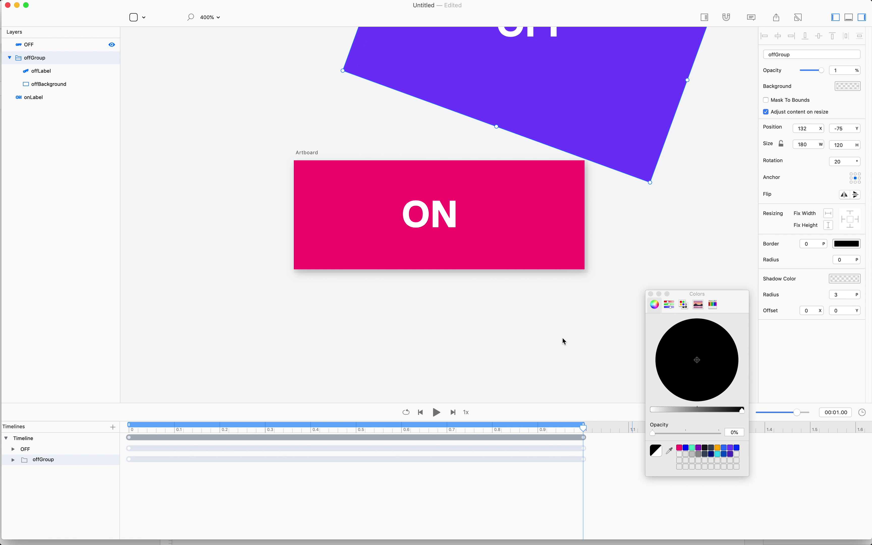
pyautogui.moveTo(584, 425)
pyautogui.mouseDown()
pyautogui.moveTo(357, 451)
pyautogui.moveTo(572, 429)
pyautogui.mouseUp()
pyautogui.moveTo(659, 410); pyautogui.dragTo(658, 411)
pyautogui.moveTo(645, 98); pyautogui.dragTo(629, 92)
pyautogui.moveTo(584, 428); pyautogui.dragTo(70, 446)
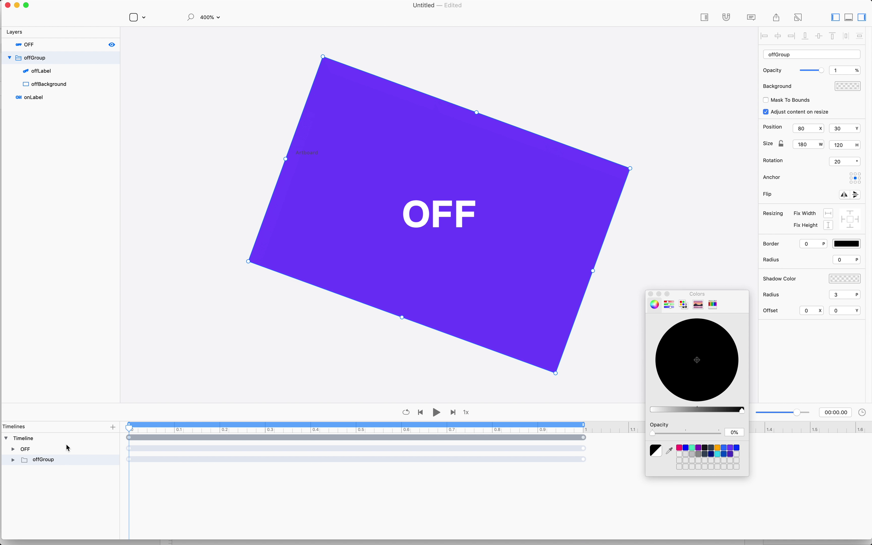
# Delete the OFF text's Fill Color end keyframe
pyautogui.click(64, 44)
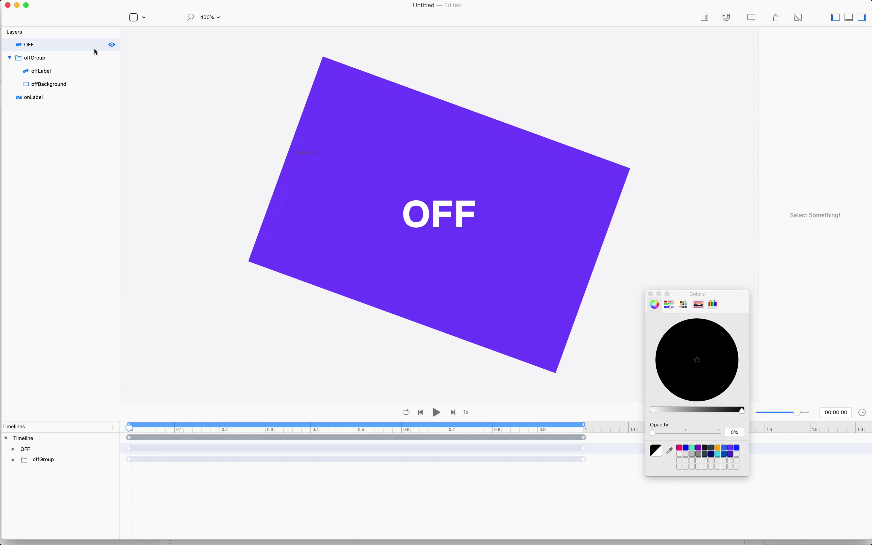
pyautogui.click(111, 45)
pyautogui.moveTo(123, 431); pyautogui.dragTo(609, 414)
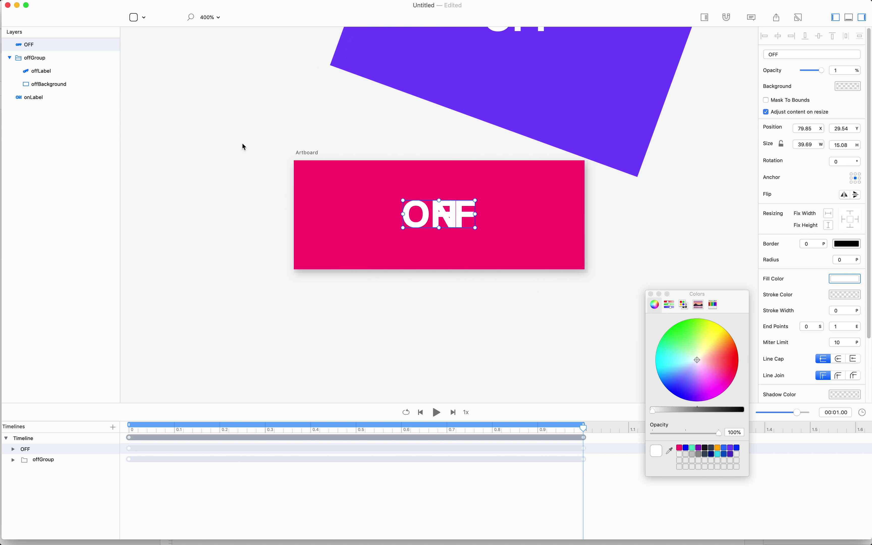
pyautogui.click(12, 449)
pyautogui.click(584, 459)
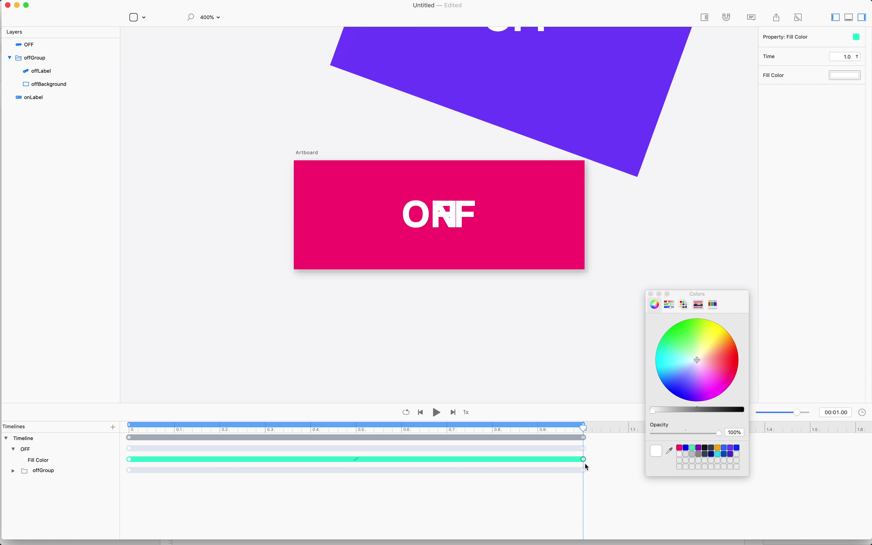
pyautogui.press('Delete')
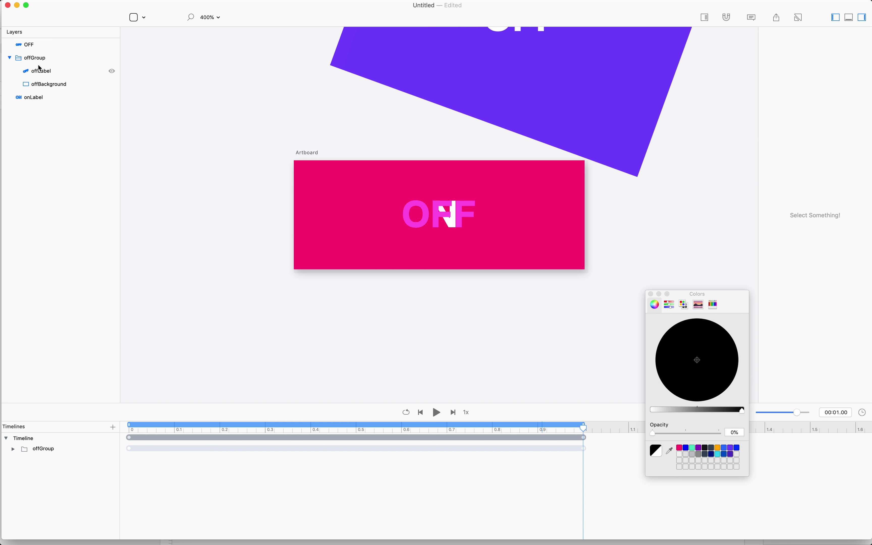
# Drag offLabel down over the ON button and set its position to 84.5, 176.5
pyautogui.click(49, 74)
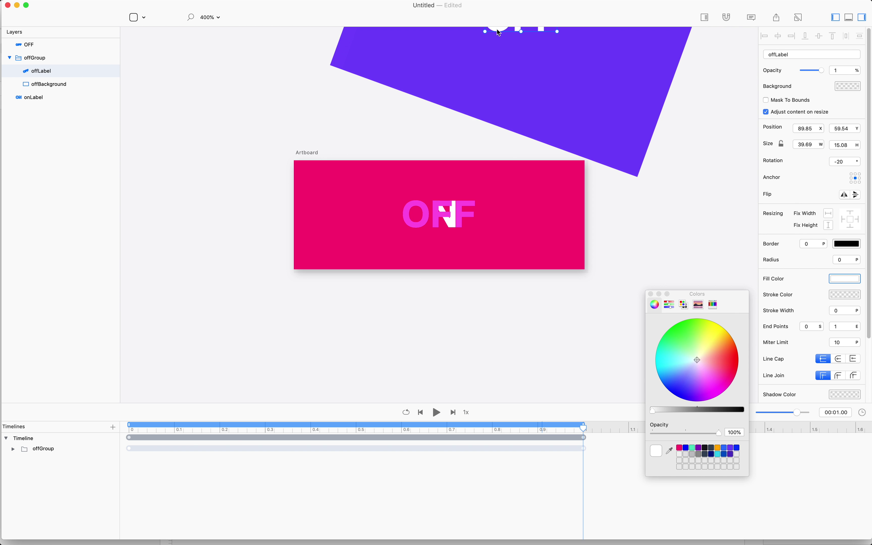
pyautogui.moveTo(497, 30); pyautogui.dragTo(417, 230)
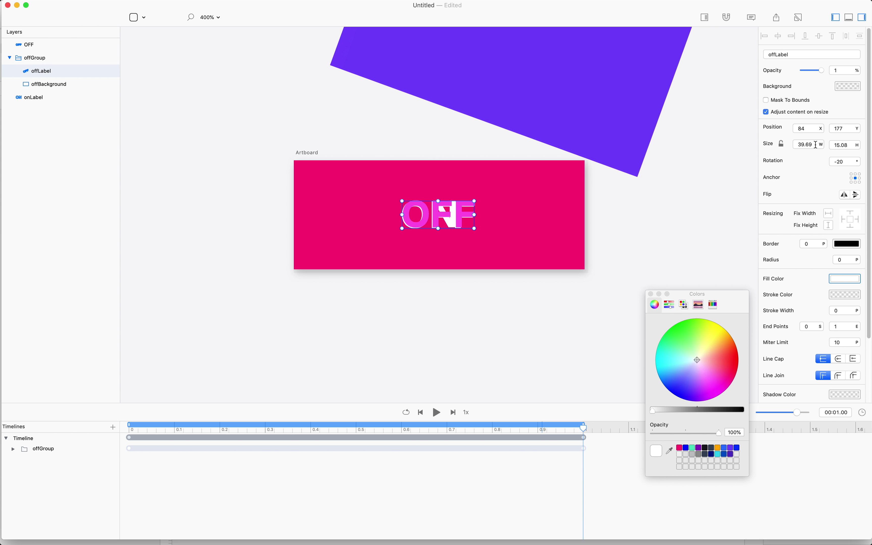
pyautogui.click(815, 130)
pyautogui.write('.5')
pyautogui.press('Tab')
pyautogui.click(842, 128)
pyautogui.press('Return')
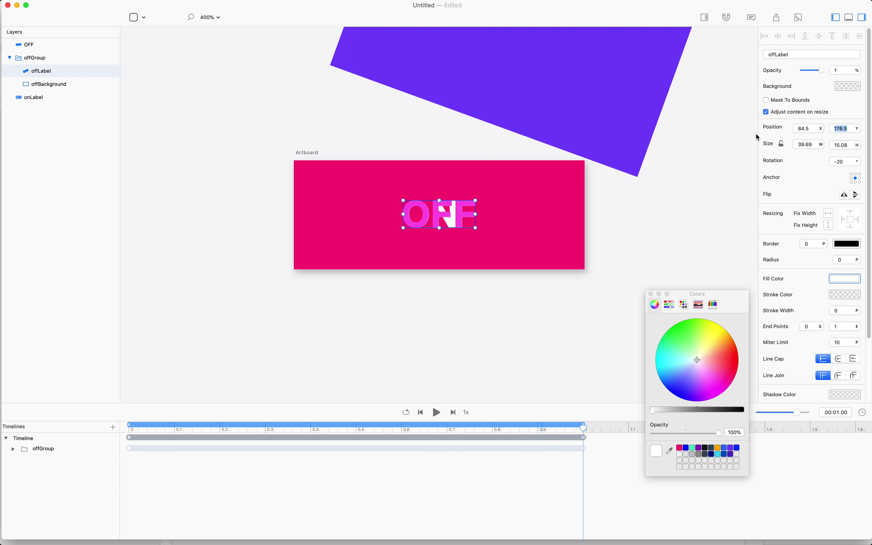
pyautogui.click(703, 185)
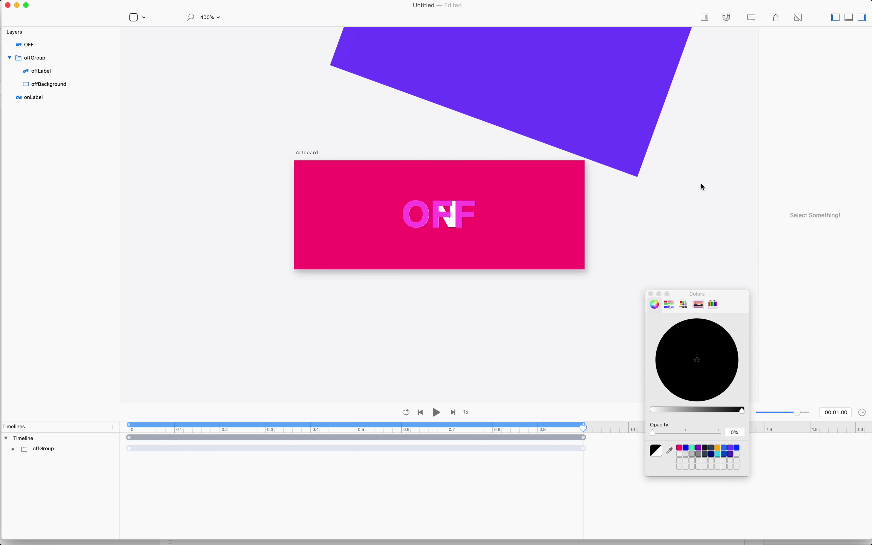
# Delete the separate OFF text layer and play the animation
pyautogui.click(63, 44)
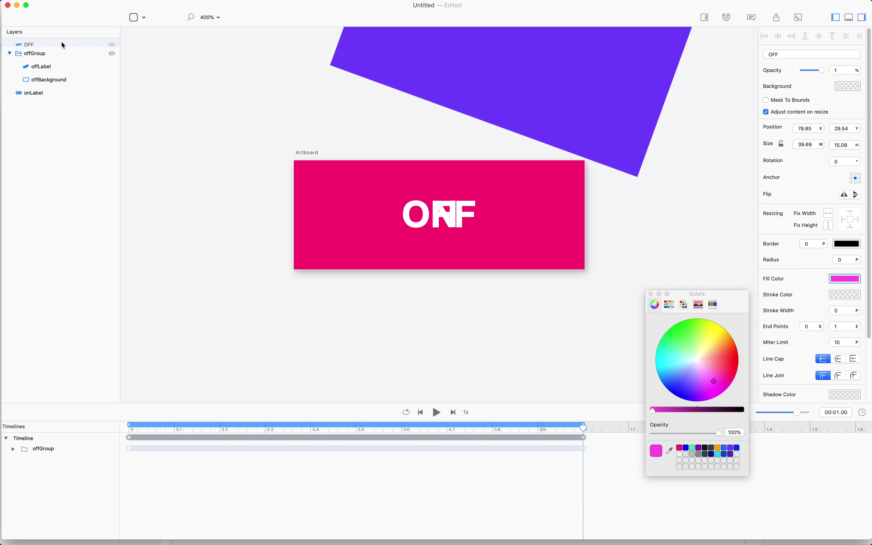
pyautogui.press('Delete')
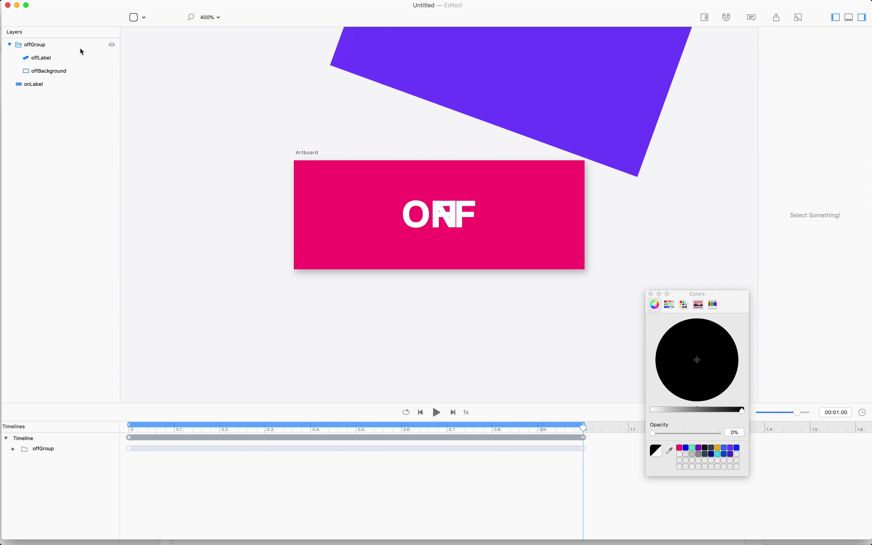
pyautogui.click(81, 48)
pyautogui.press('space')
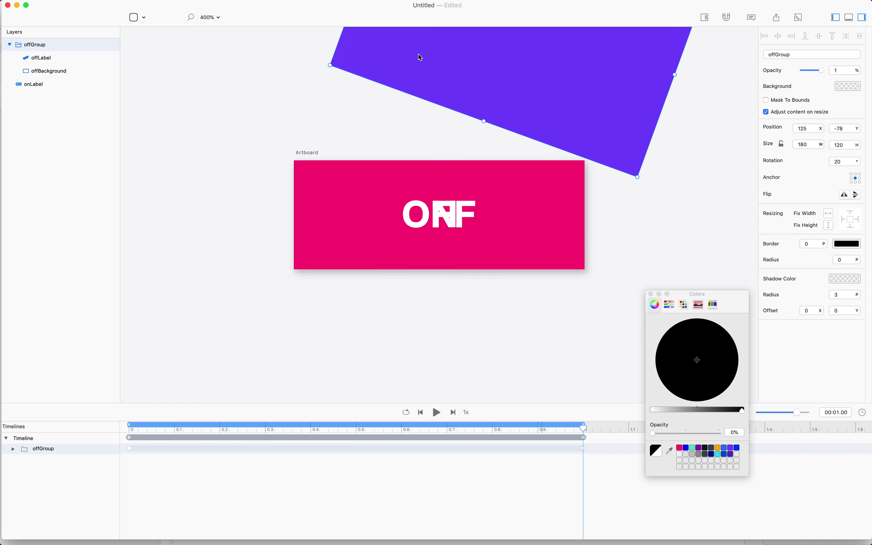
# Turn on Mask To Bounds for offGroup and nudge the ON label slightly right
pyautogui.click(84, 46)
pyautogui.click(774, 101)
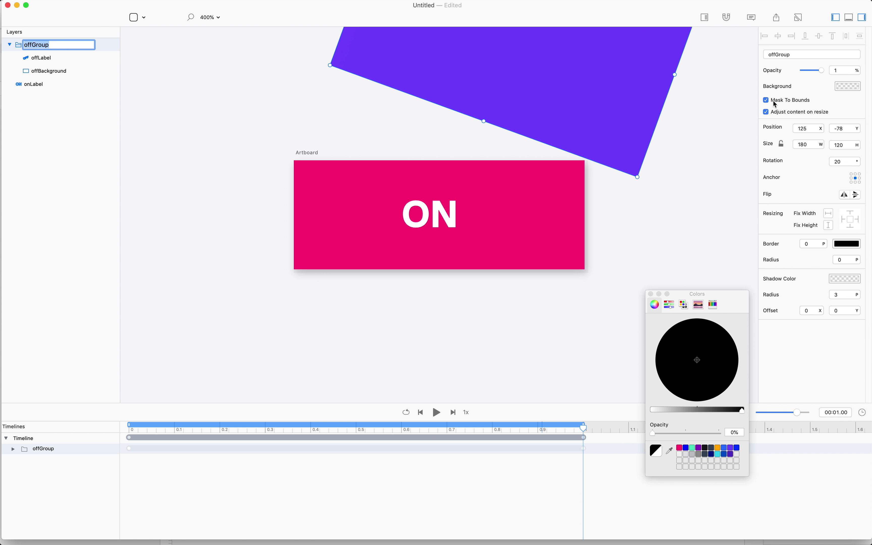
pyautogui.click(381, 121)
pyautogui.press('space')
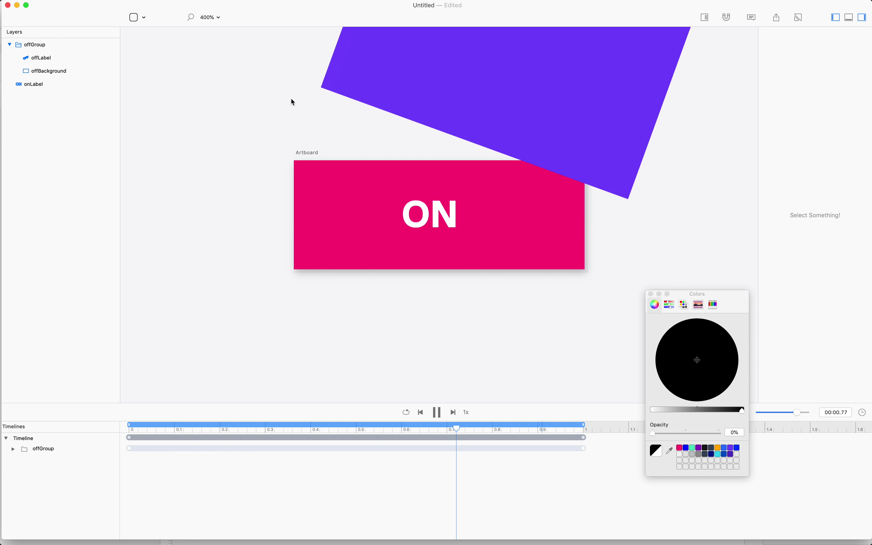
pyautogui.press('r')
pyautogui.moveTo(448, 210); pyautogui.dragTo(451, 211)
# Deselect, play the animation, and close the Colors panel
pyautogui.click(265, 103)
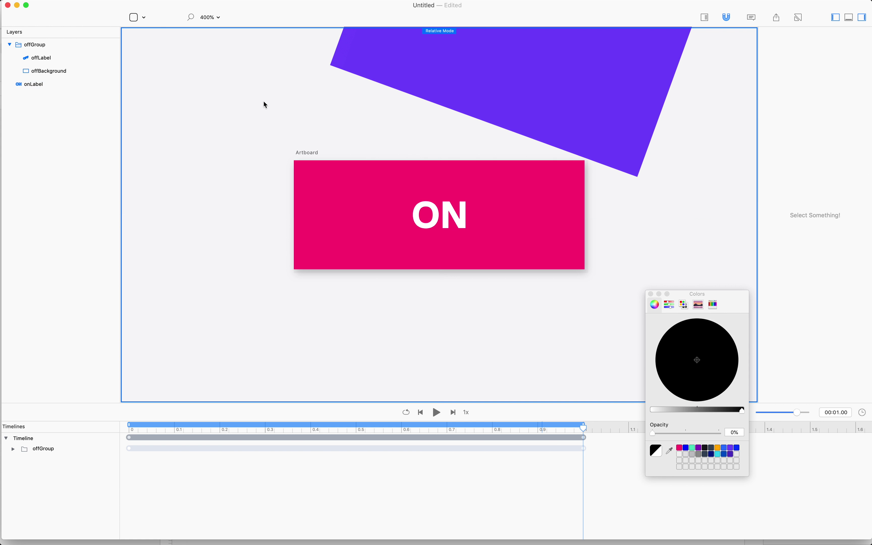
pyautogui.press('space')
pyautogui.click(652, 294)
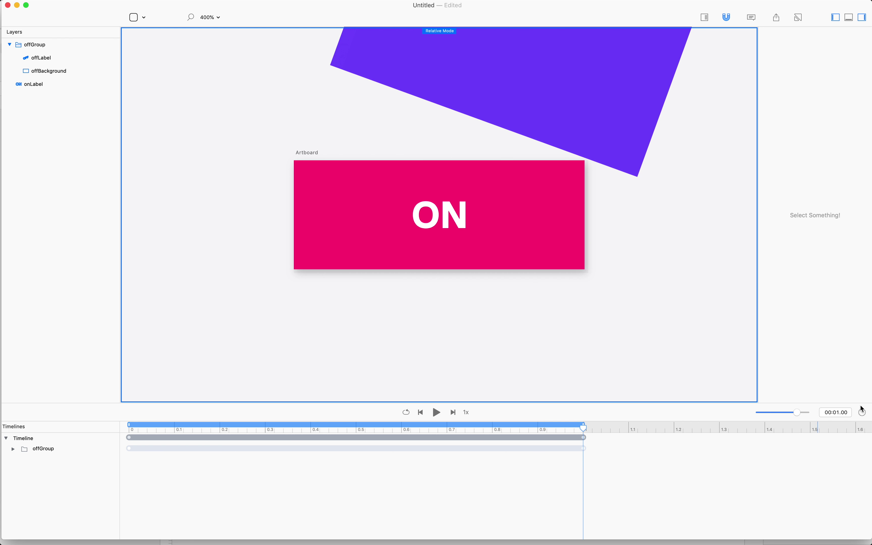
# Enter 0.5 as the timeline length, scale the animation, and play it back
pyautogui.click(862, 414)
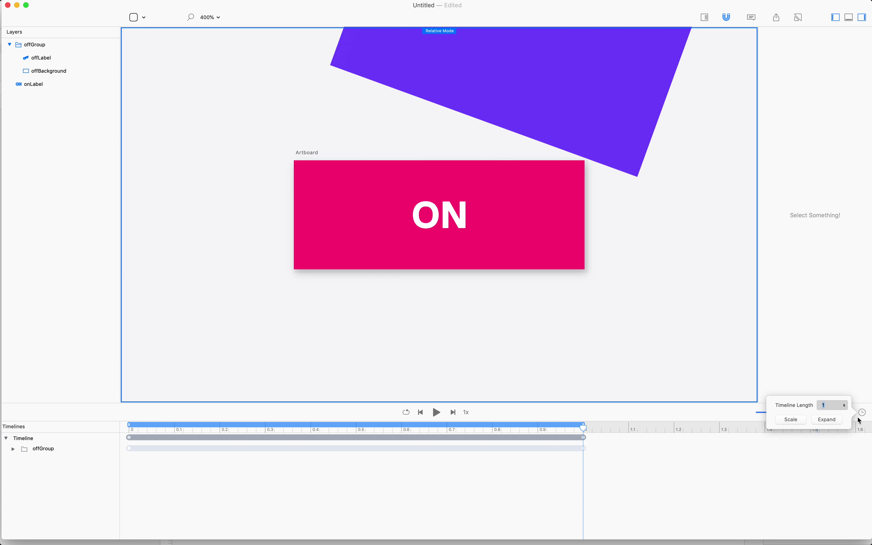
pyautogui.write('0.5')
pyautogui.click(803, 420)
pyautogui.press('space')
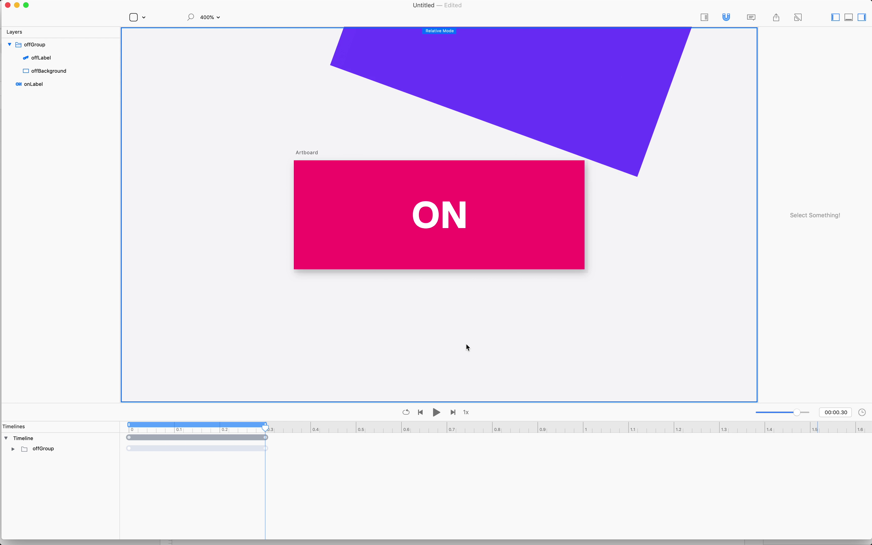
# Save the project as onOffDemo, replacing the default Untitled name
pyautogui.press('super+s')
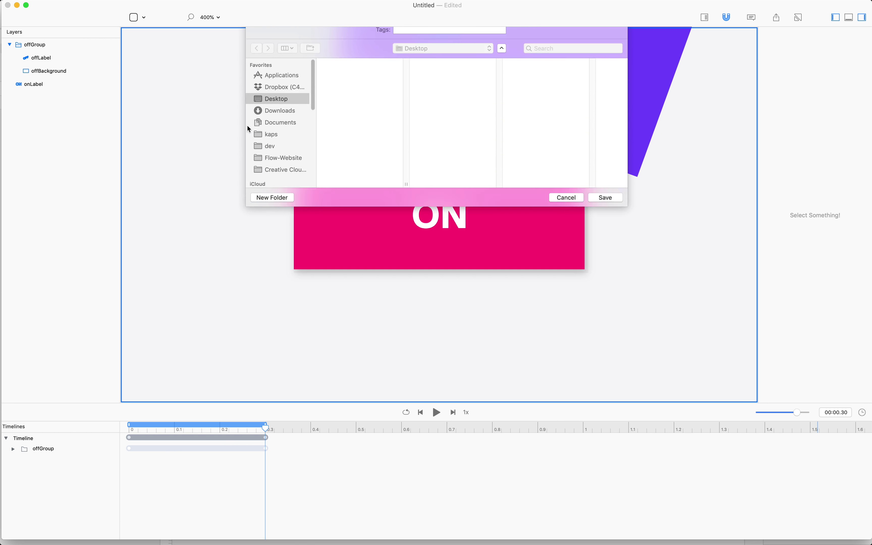
pyautogui.press('BackSpace')
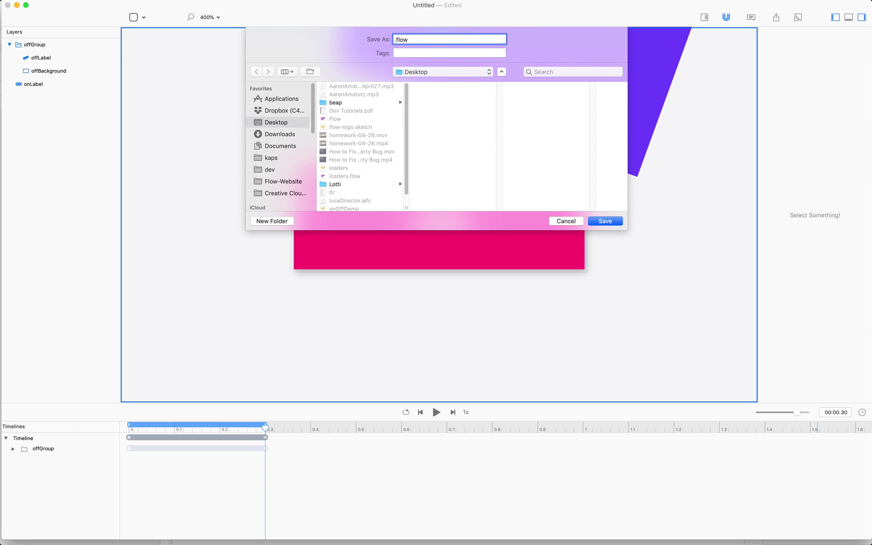
pyautogui.write('onOffDemo')
pyautogui.press('Return')
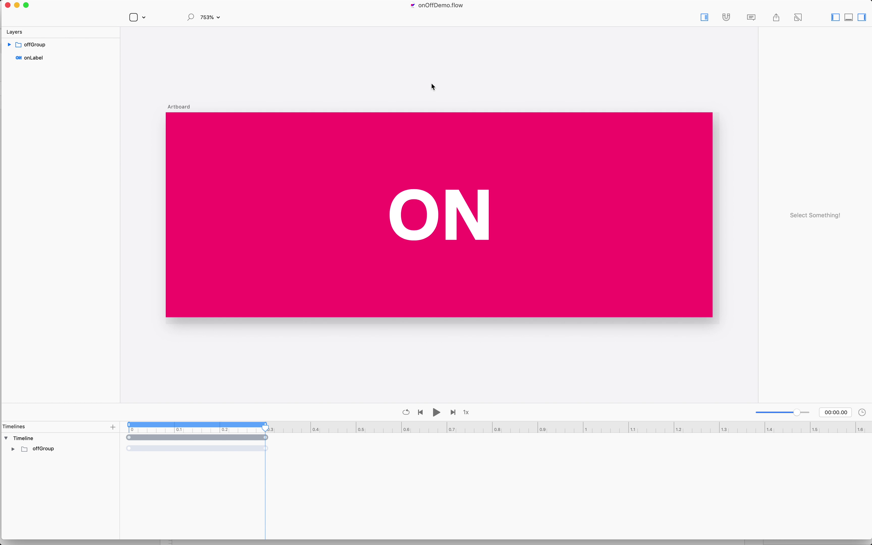
# Export the Timeline as HTML and open the resulting onOffDemo folder
pyautogui.press('super+e')
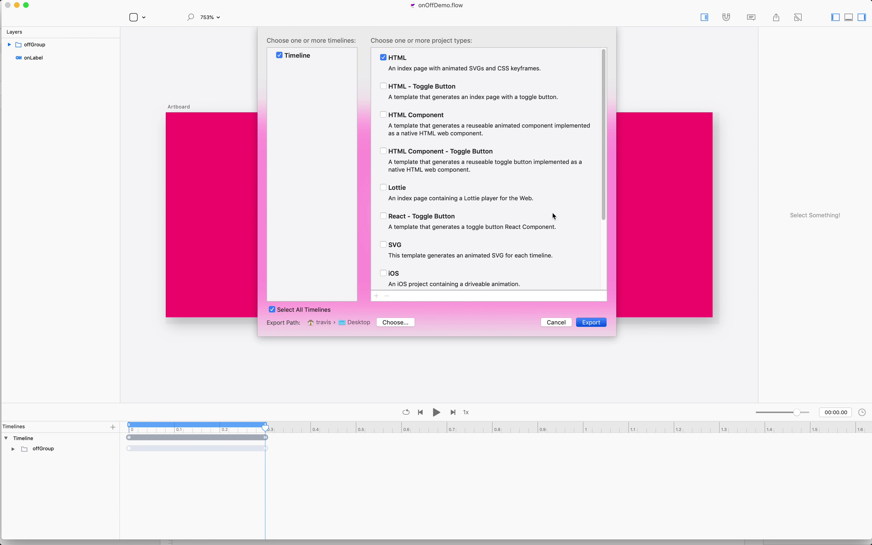
pyautogui.click(593, 327)
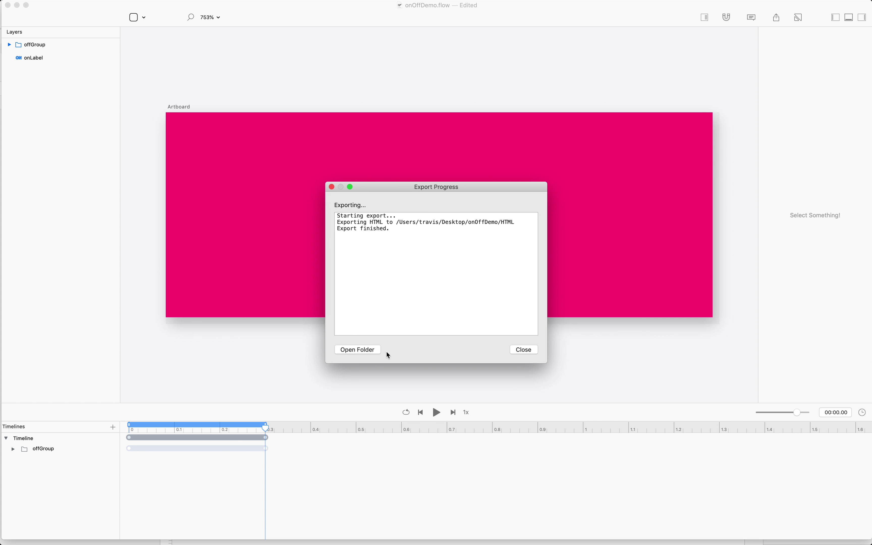
pyautogui.press('Escape')
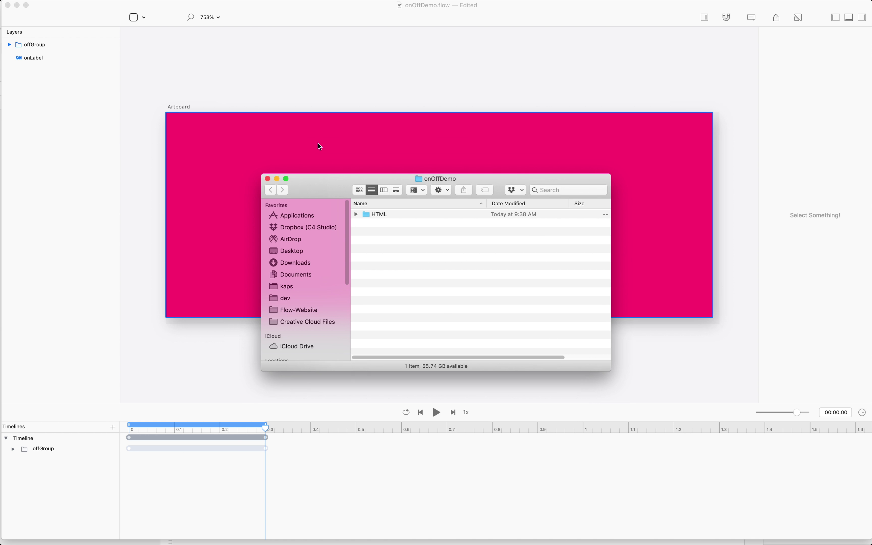
# Open HTML > Timeline > Timeline.html in the browser, then leave Finder for Flow
pyautogui.doubleClick(404, 214)
pyautogui.doubleClick(403, 215)
pyautogui.doubleClick(401, 258)
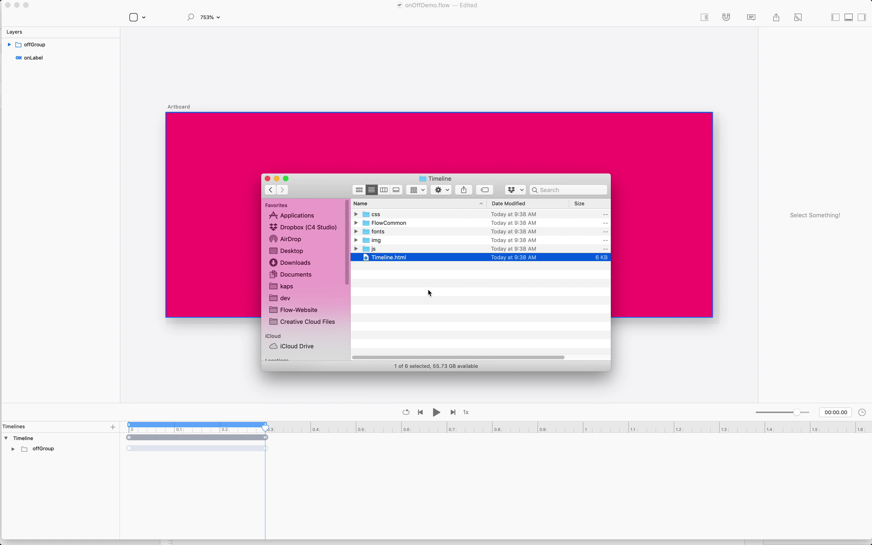
pyautogui.press('super+Tab')
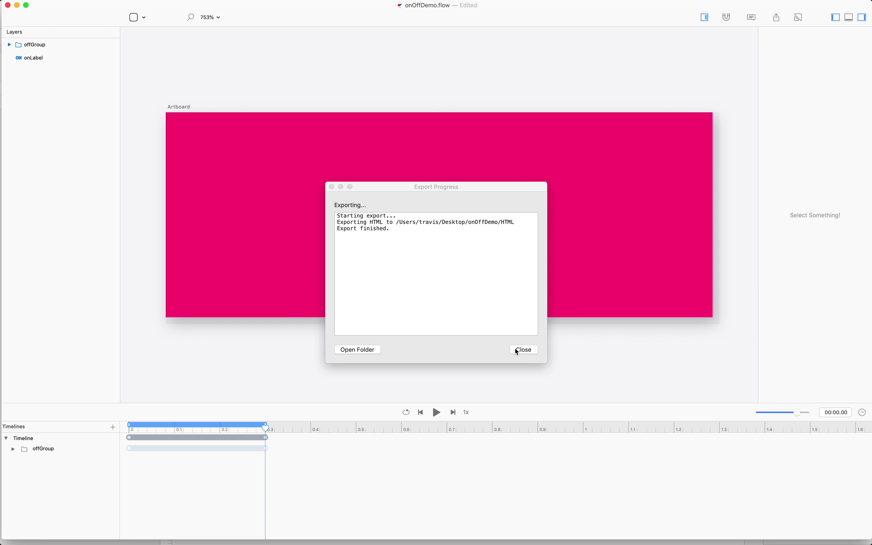
# Re-export the Timeline as HTML - Toggle Button instead of HTML, then reveal the onOffDemo folder
pyautogui.click(524, 350)
pyautogui.press('super+e')
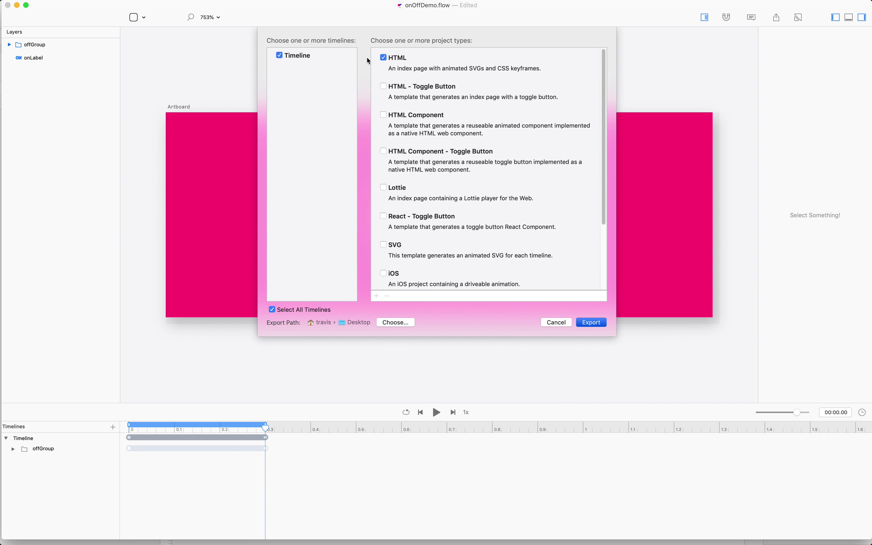
pyautogui.click(384, 58)
pyautogui.click(384, 87)
pyautogui.click(596, 324)
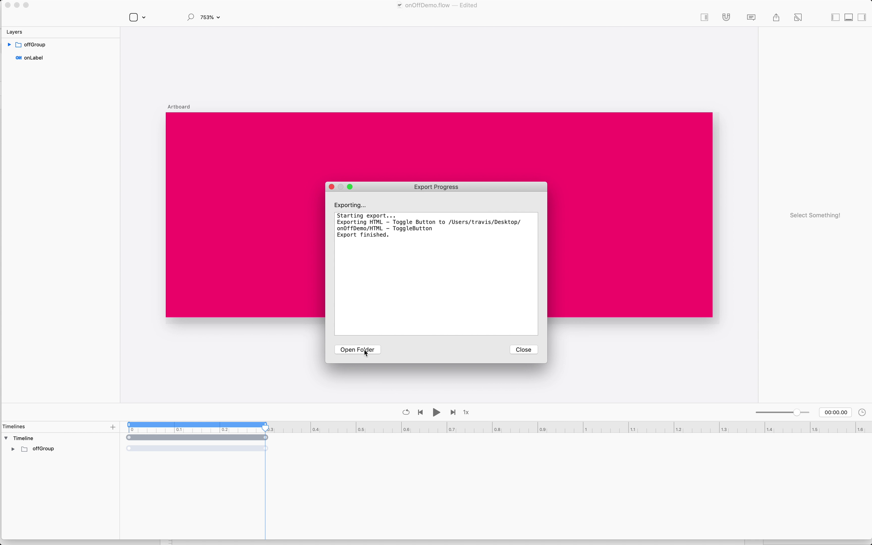
pyautogui.click(366, 351)
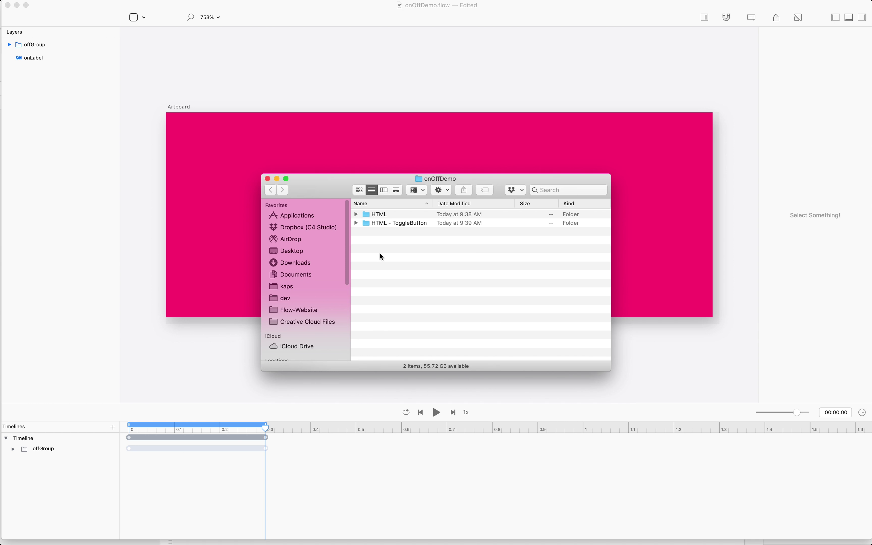
# Open the HTML - ToggleButton export folder and its Timeline subfolder in Finder
pyautogui.doubleClick(395, 224)
pyautogui.doubleClick(395, 216)
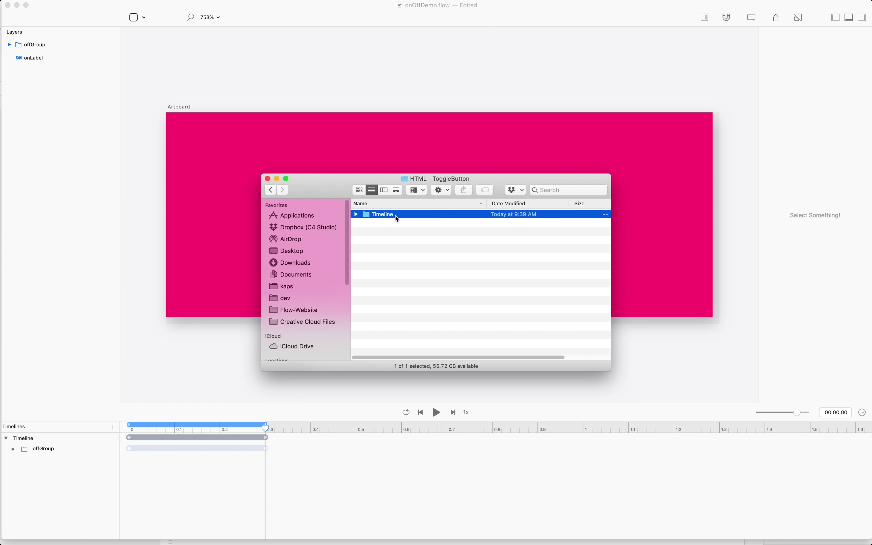